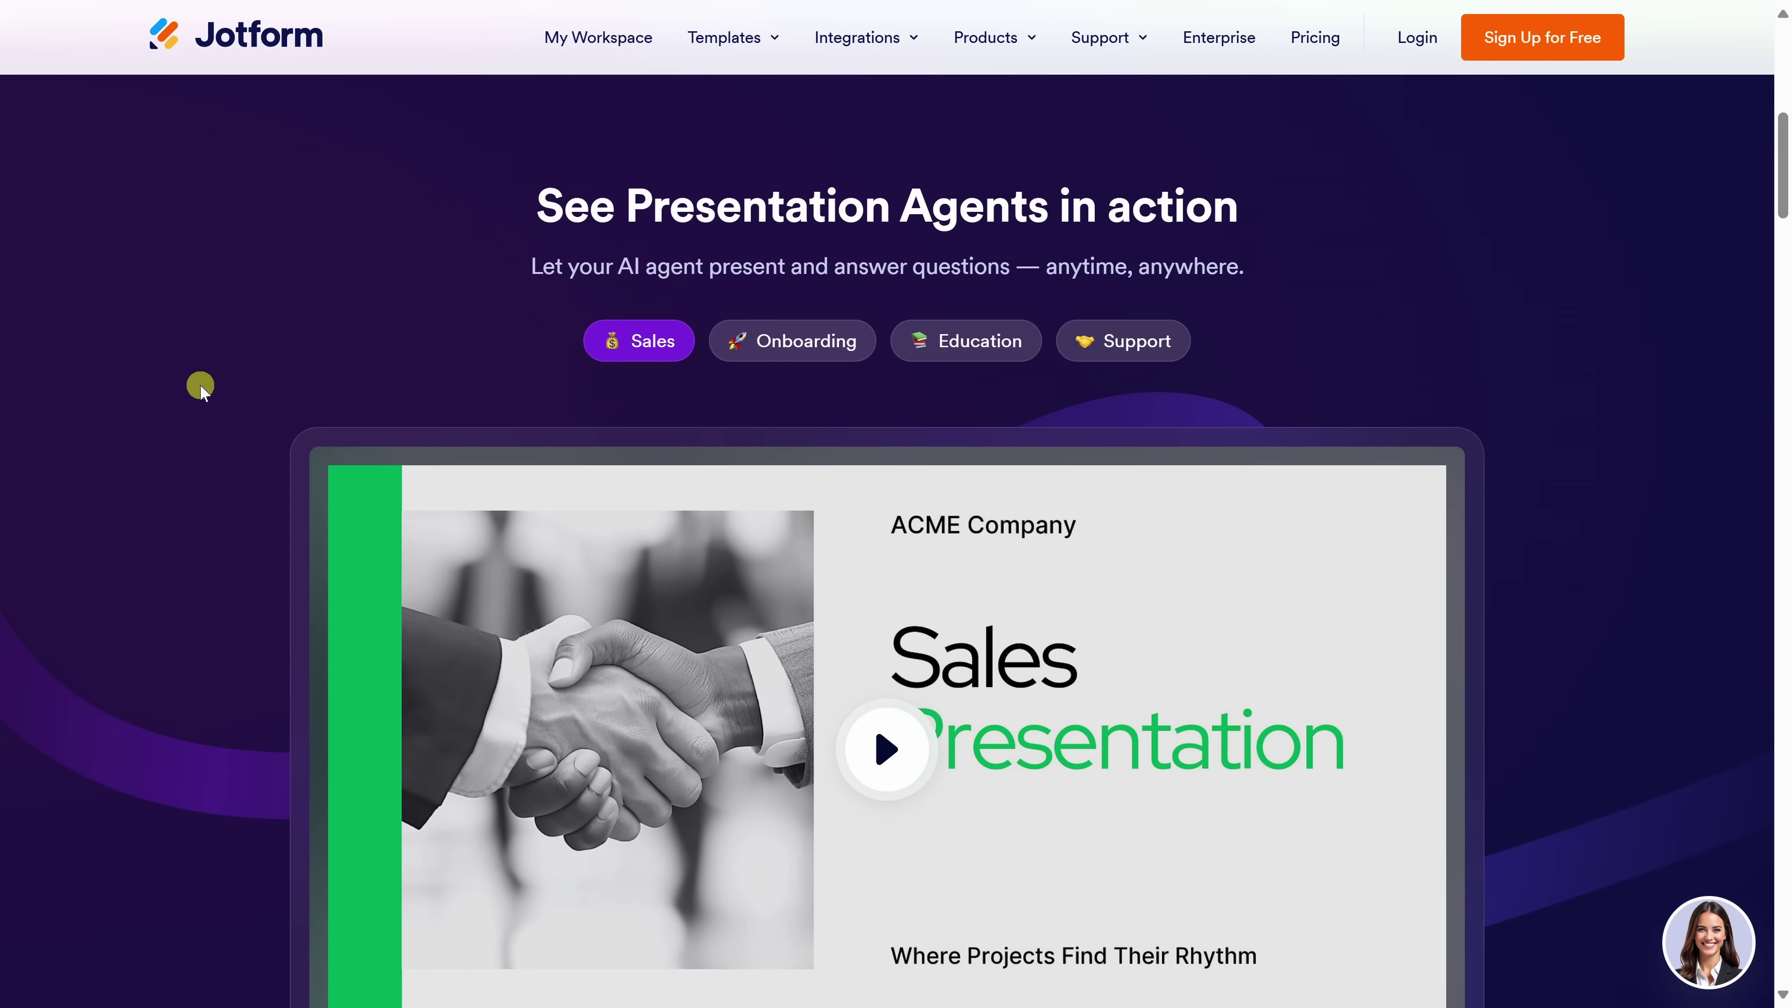
Scroll down and back up the Jotform Presentation Agent page to review its offerings
scroll(200, 384, down, 2)
scroll(201, 386, down, 4)
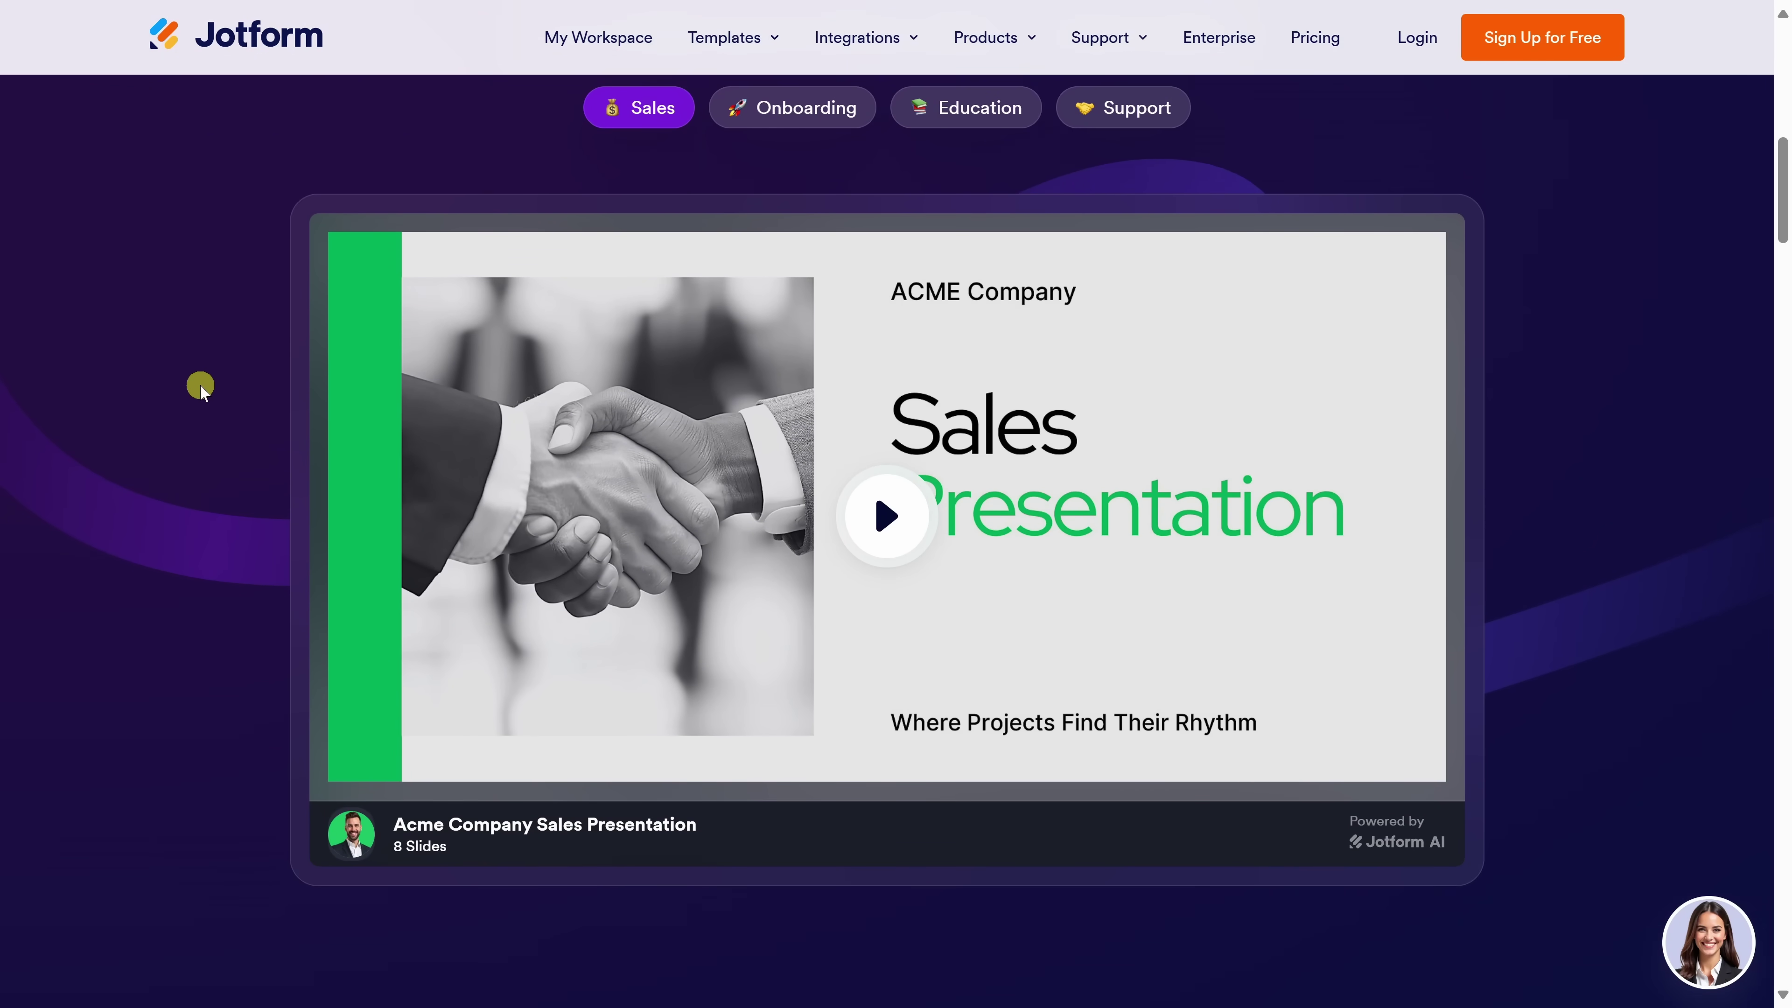
scroll(200, 385, down, 15)
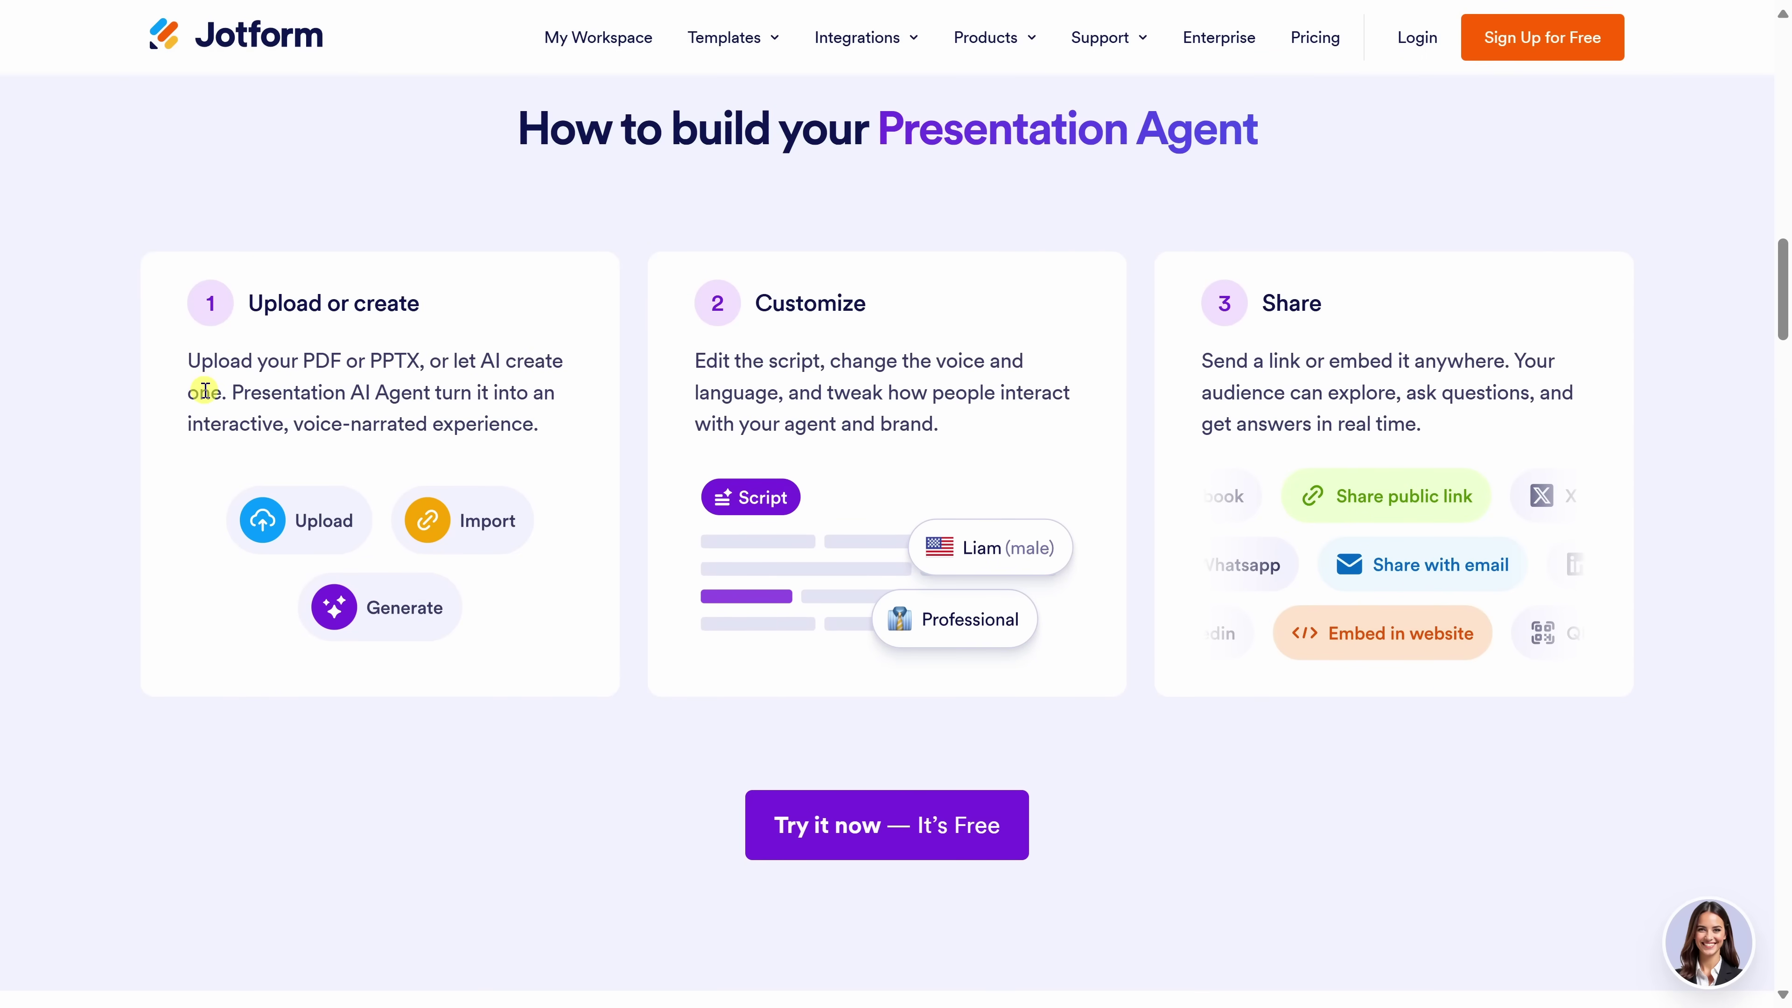
scroll(201, 387, up, 20)
scroll(204, 388, up, 4)
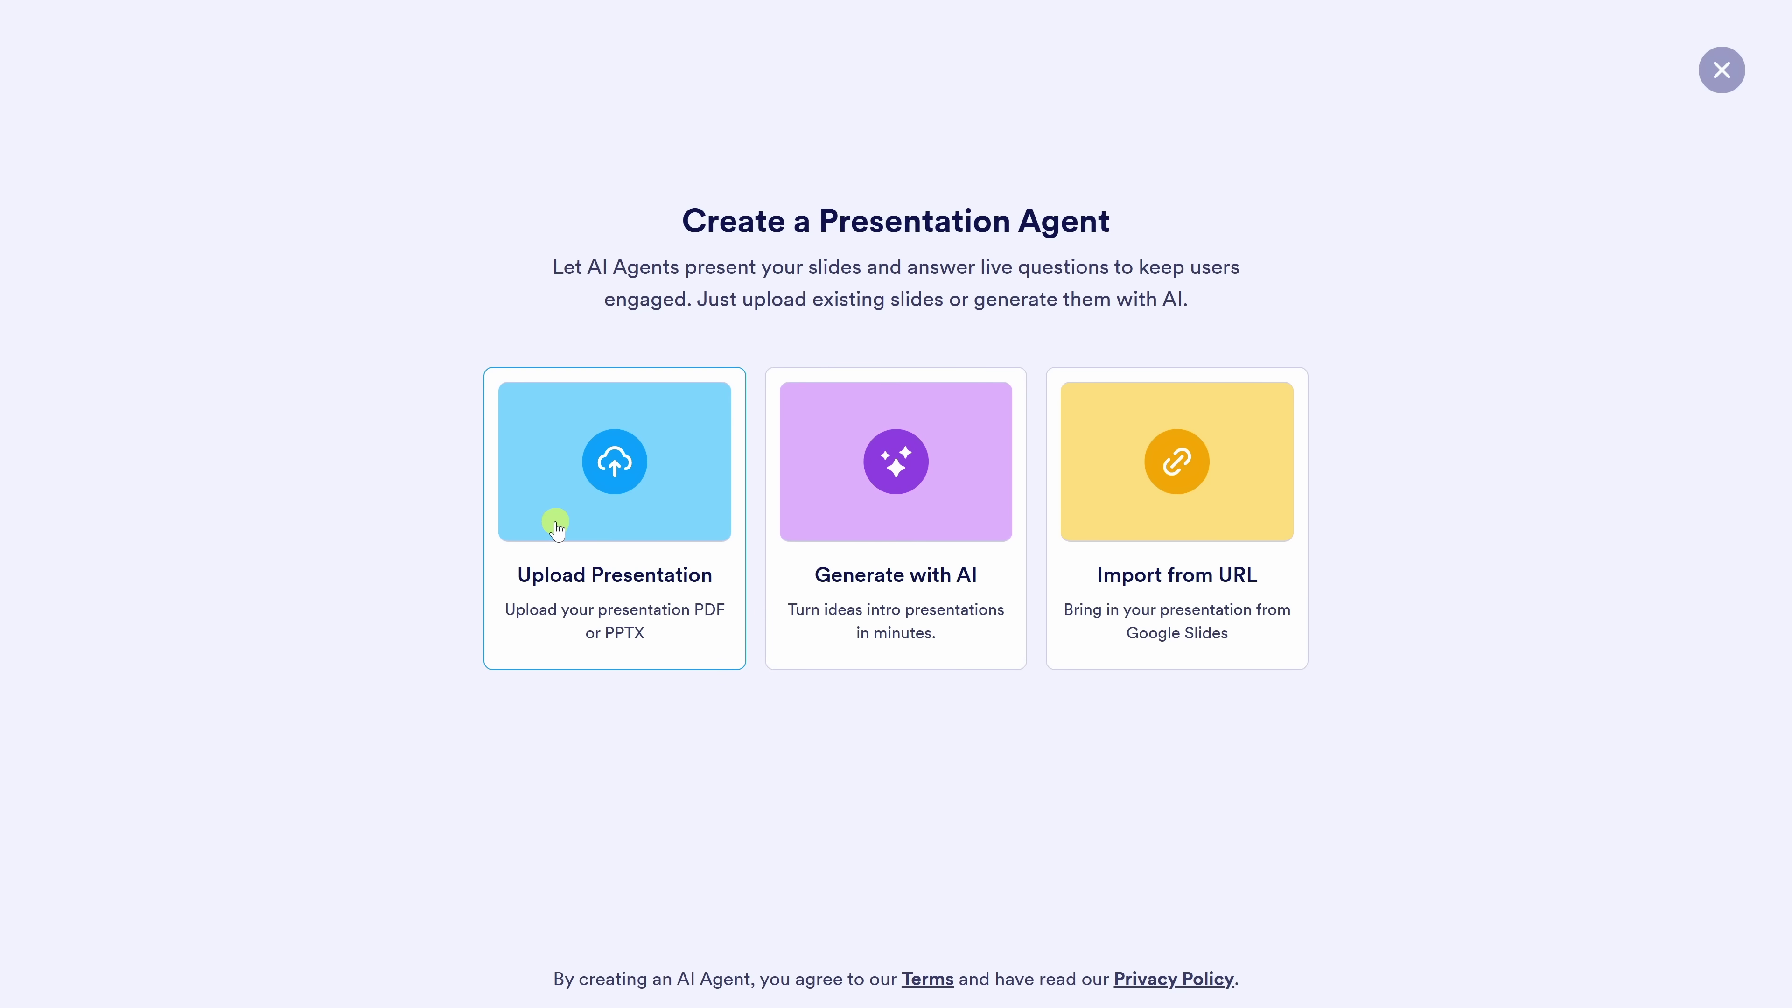
Upload Kevin-Cookie-Companys-Monthly-Cookie-Box-Subscription.pdf as the presentation and continue to narration
click(601, 521)
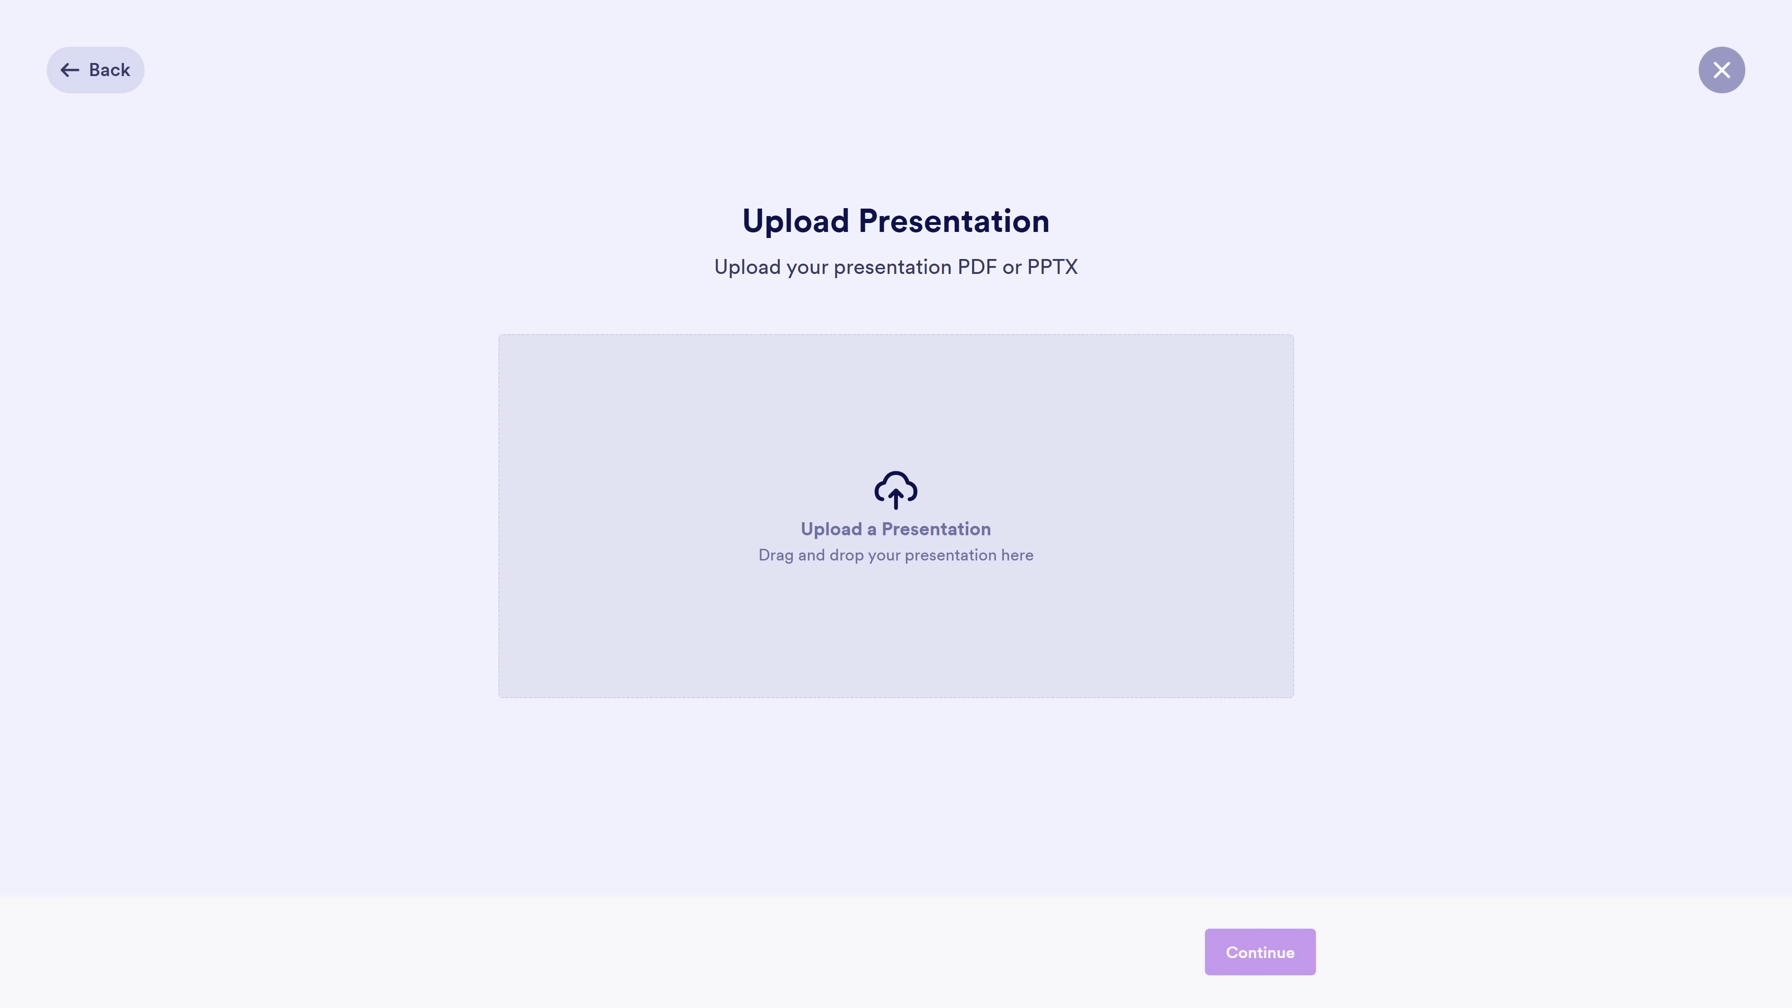
drag(148, 879, 813, 526)
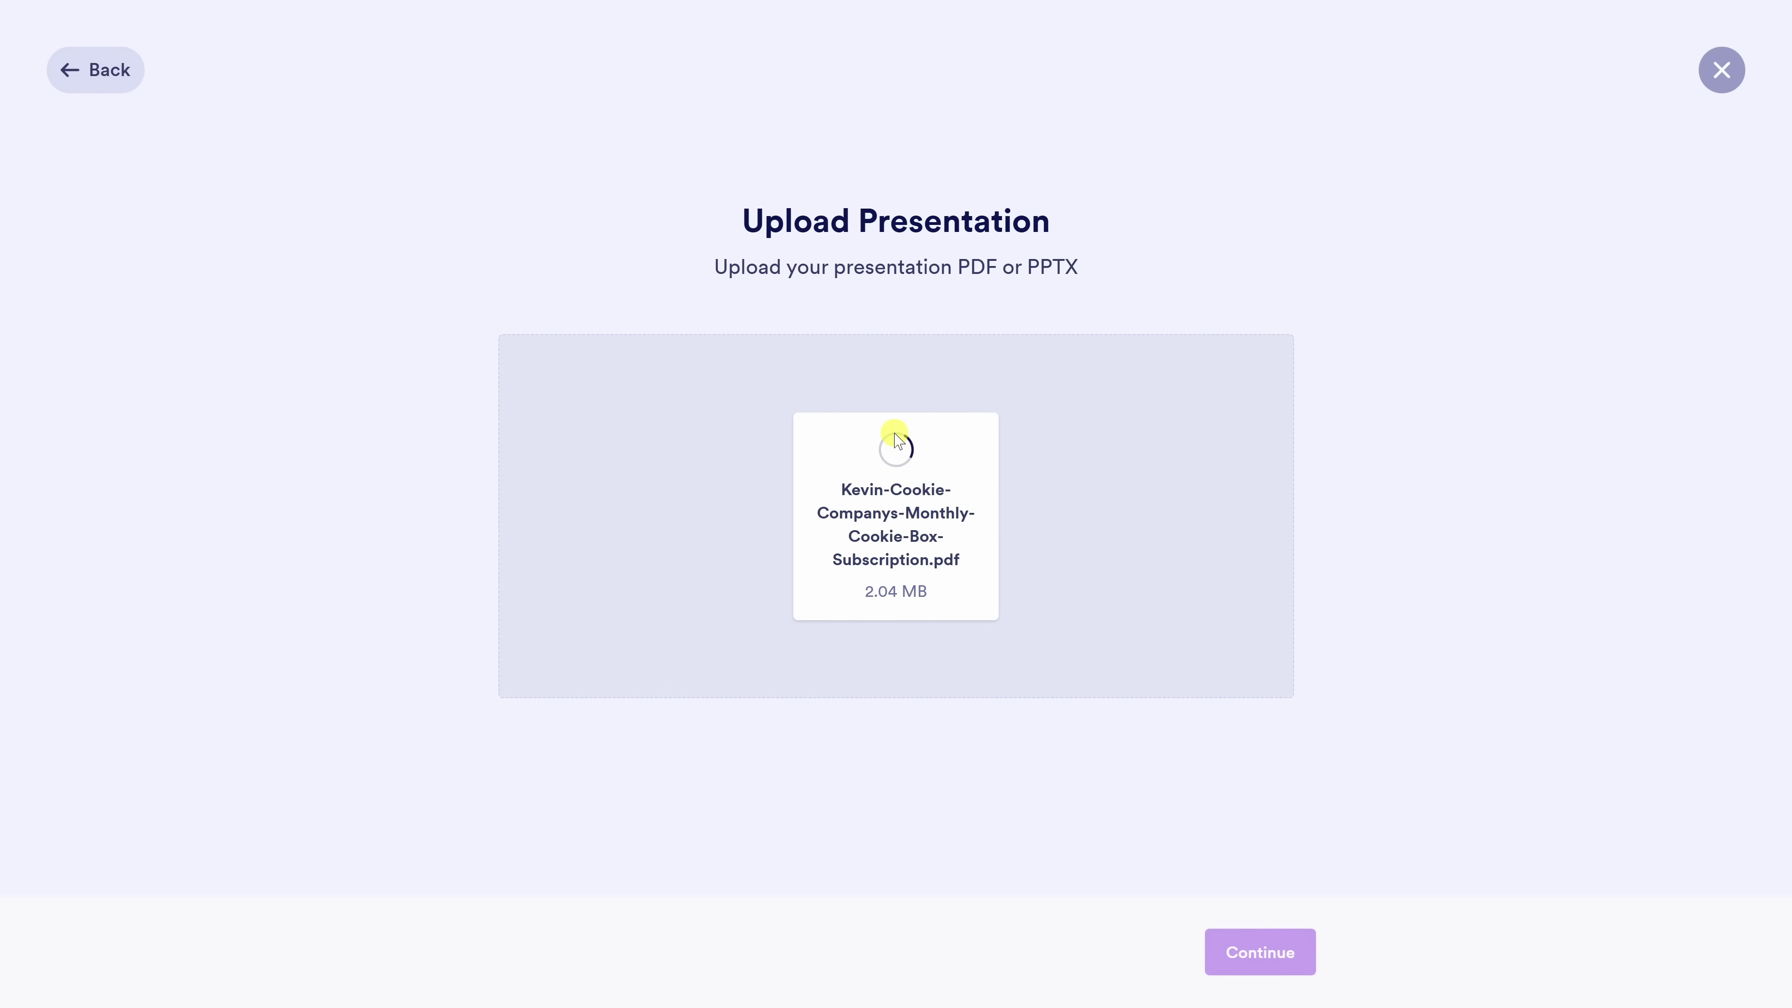
click(1261, 958)
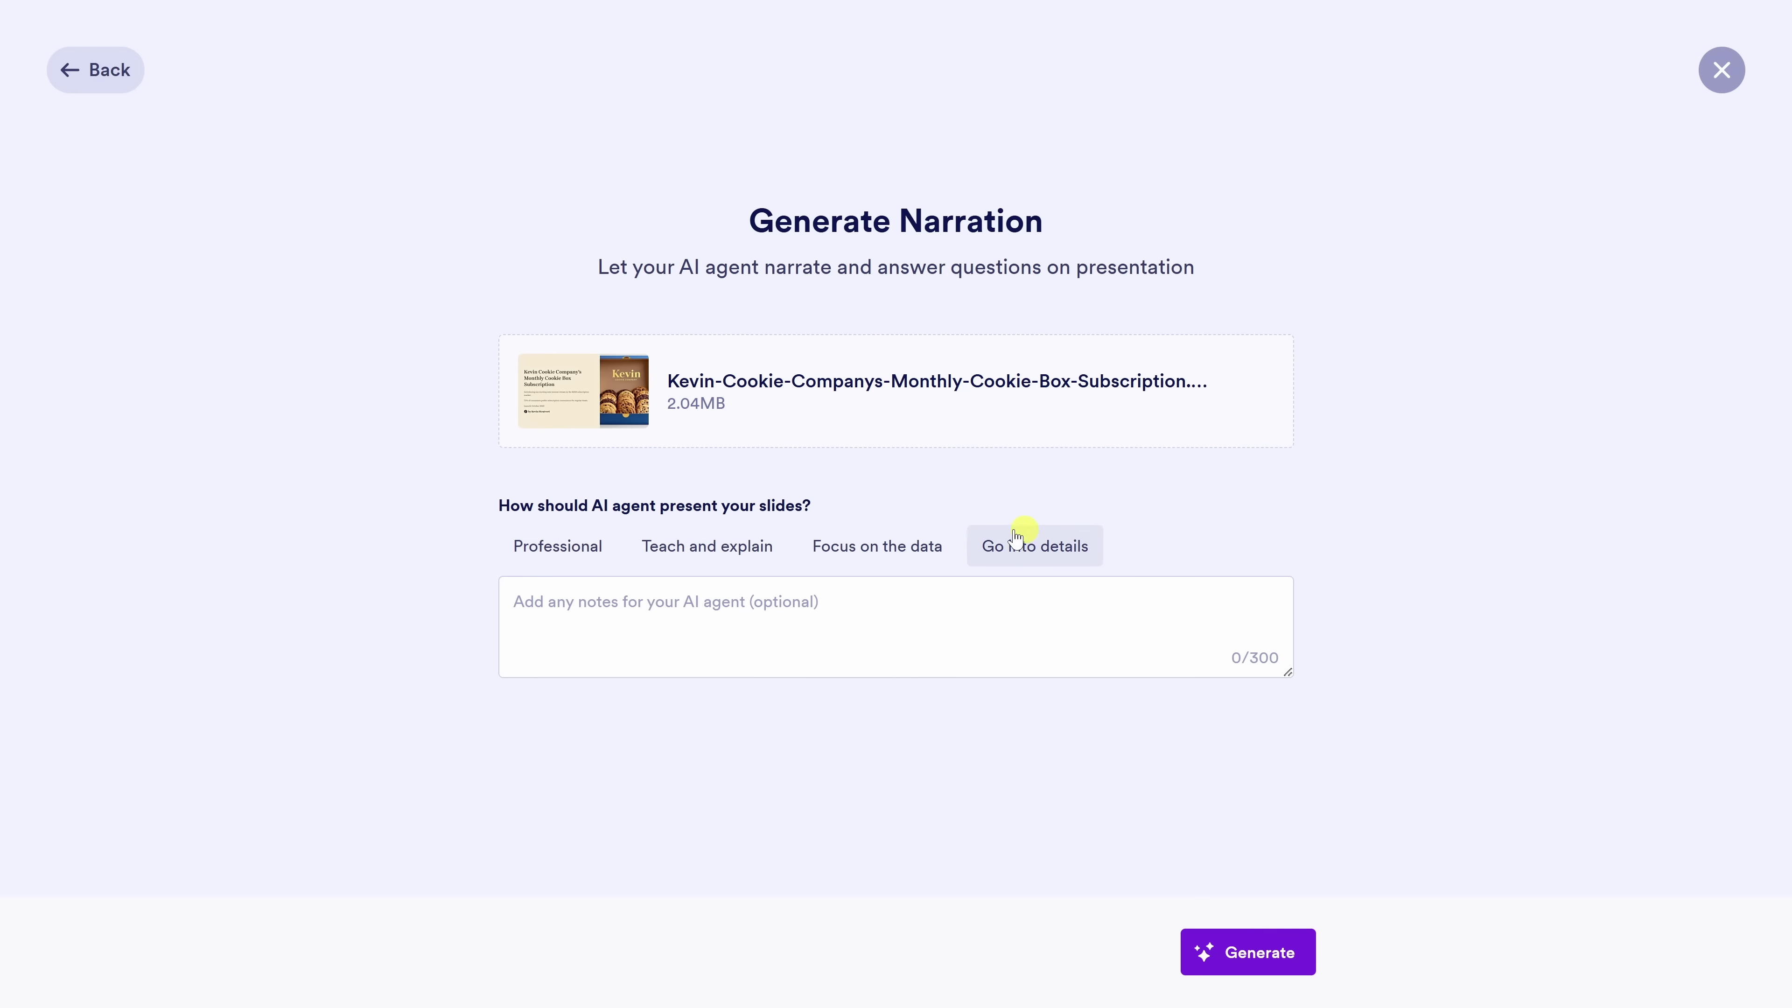
Try the Professional, Teach and explain, Focus on the data and Go into details narration presets
click(569, 549)
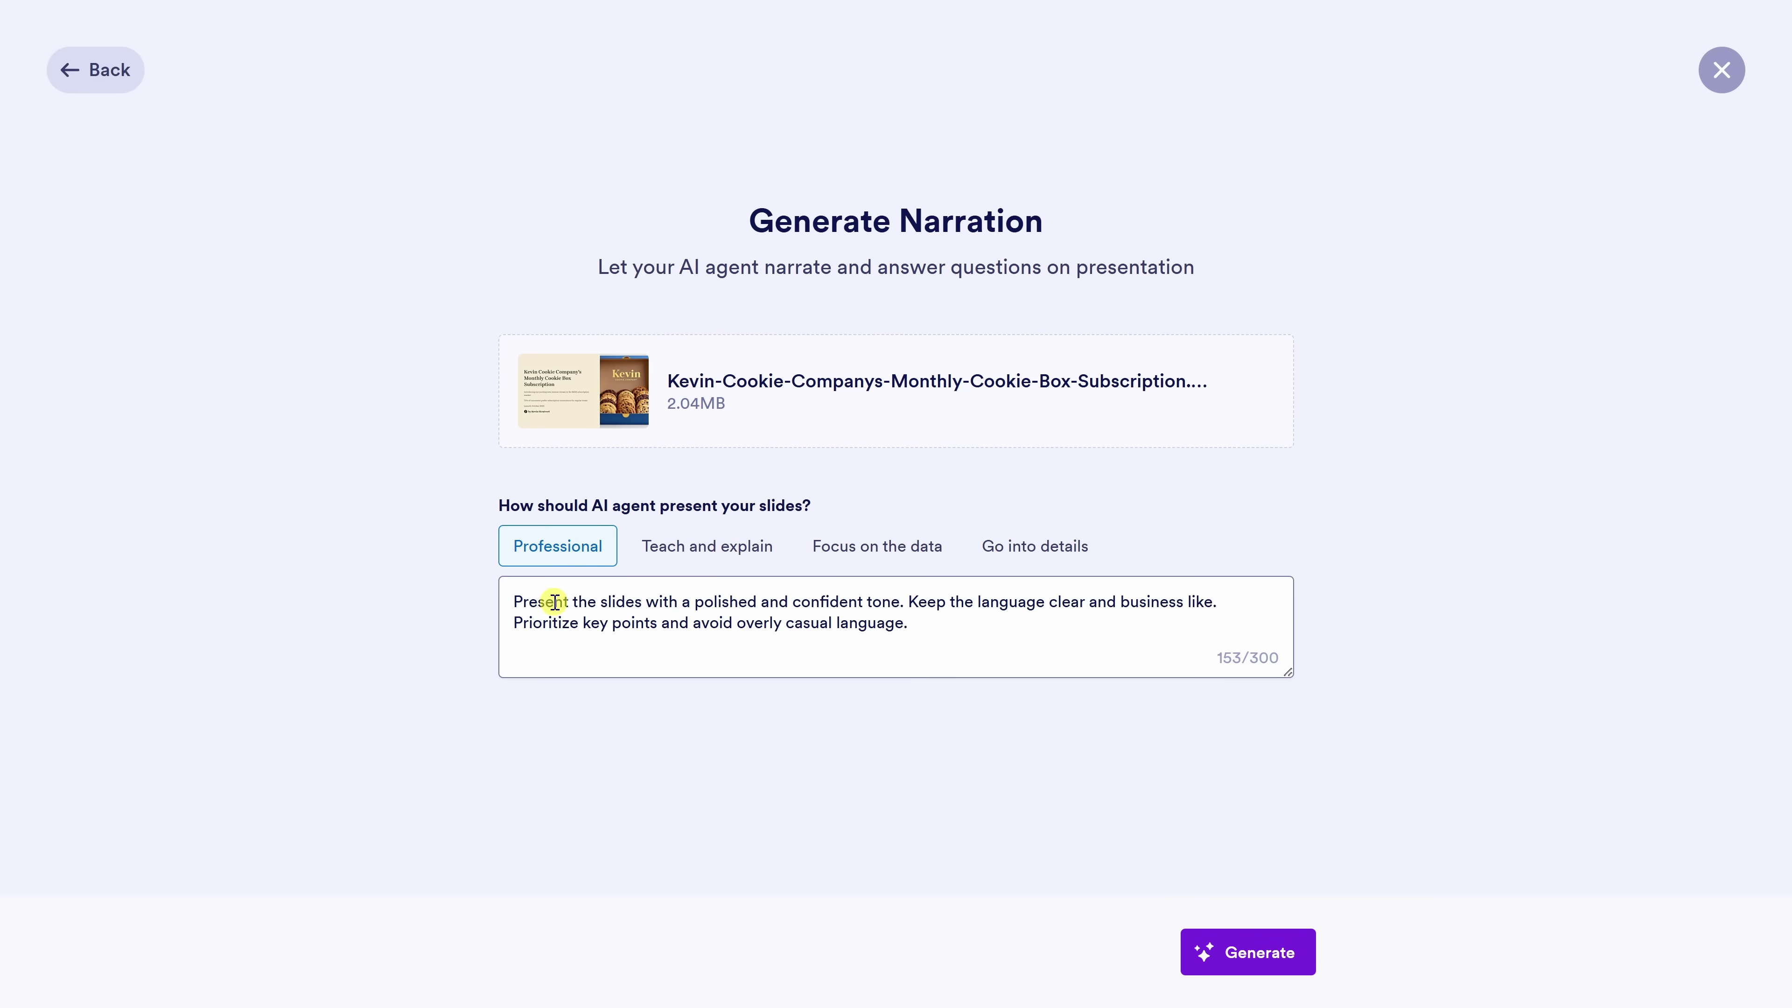
drag(624, 603, 912, 622)
click(710, 554)
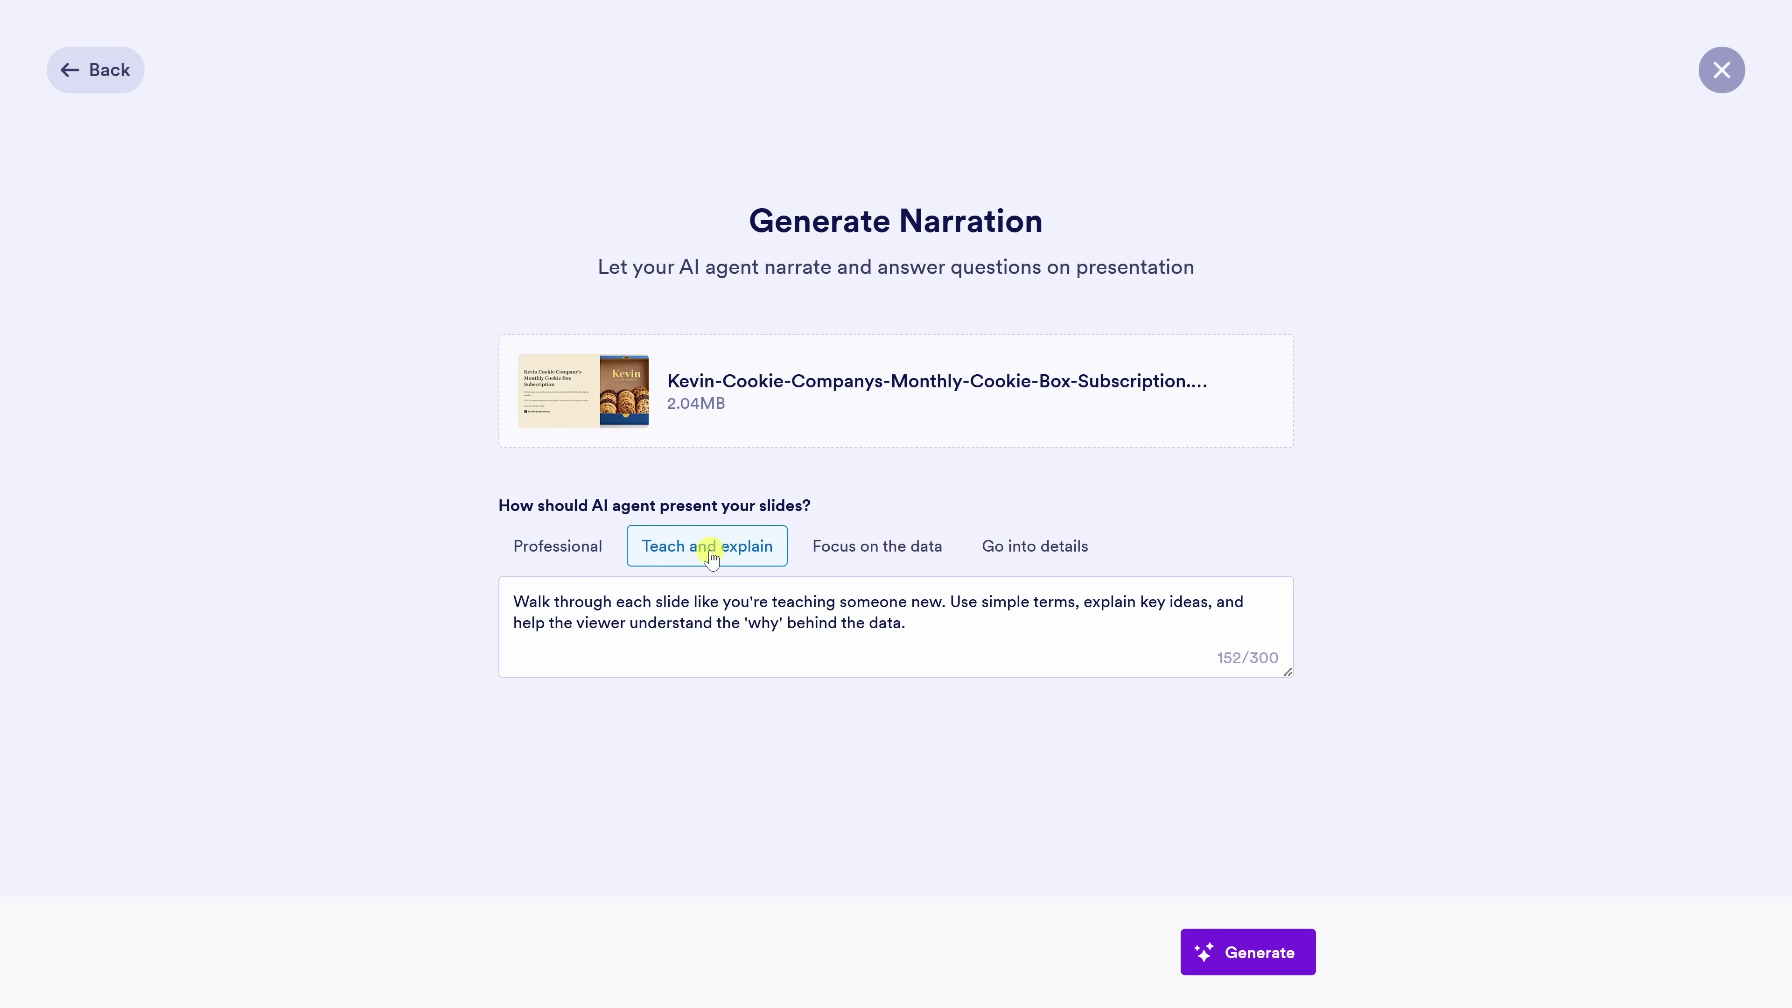
click(841, 551)
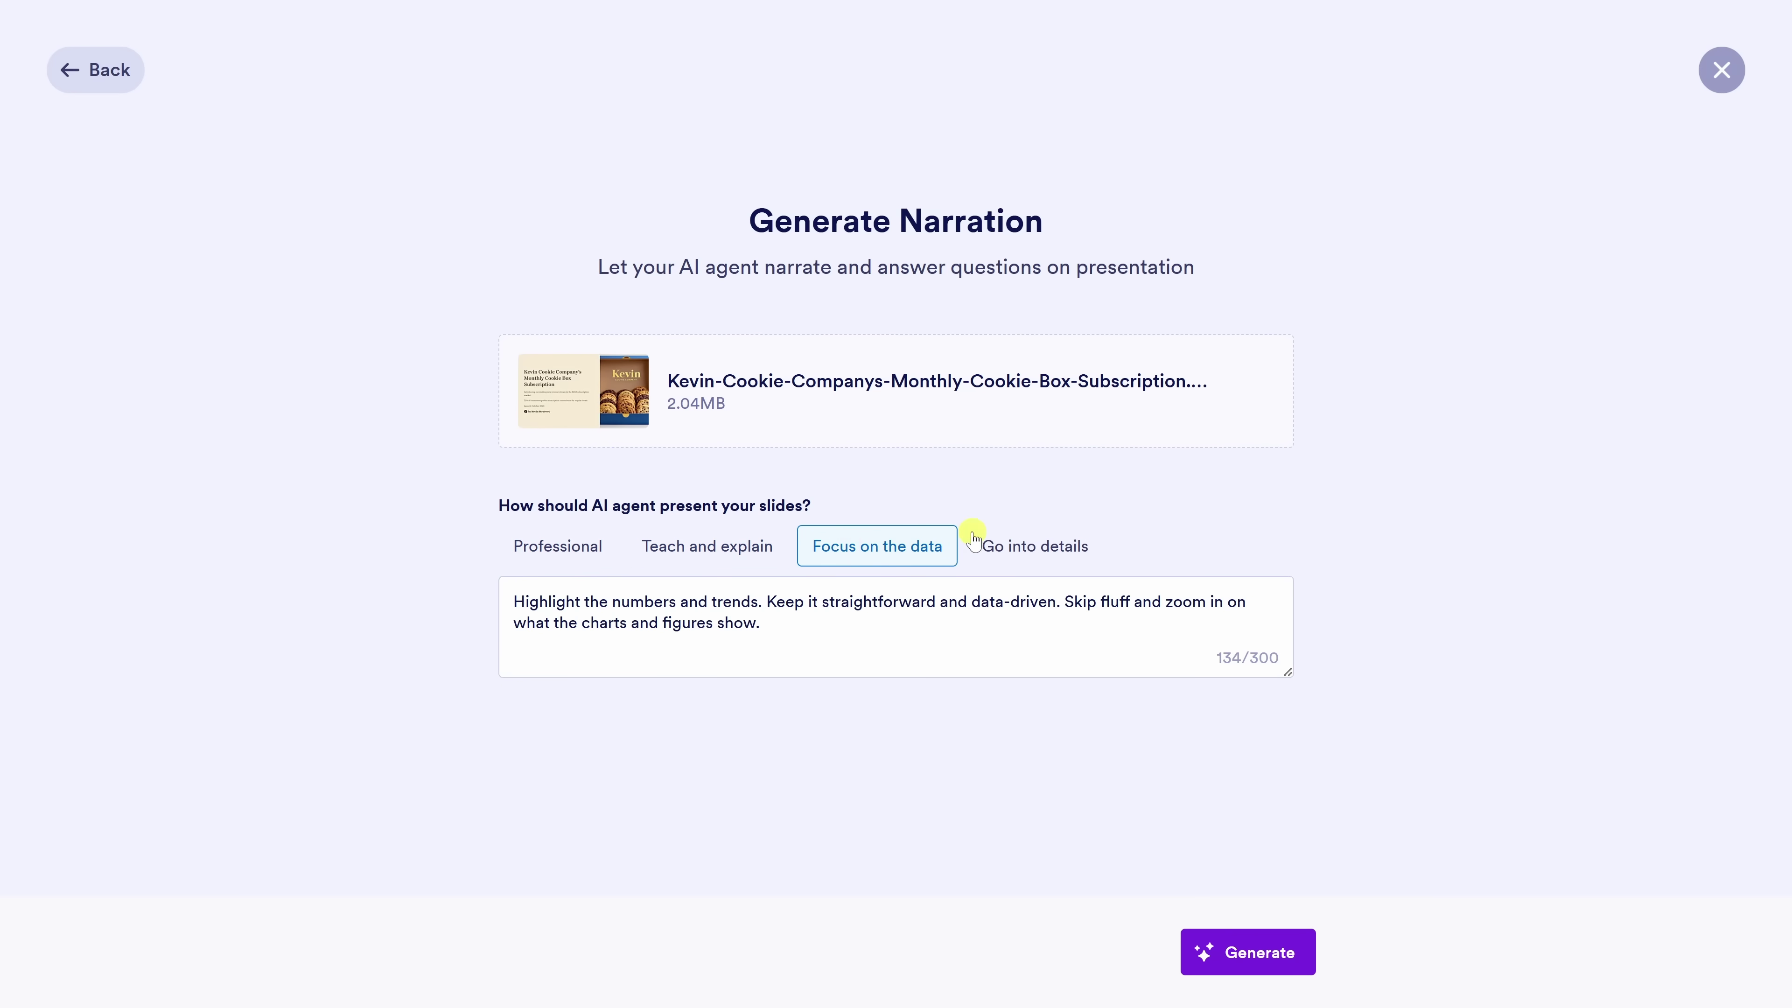
click(1000, 539)
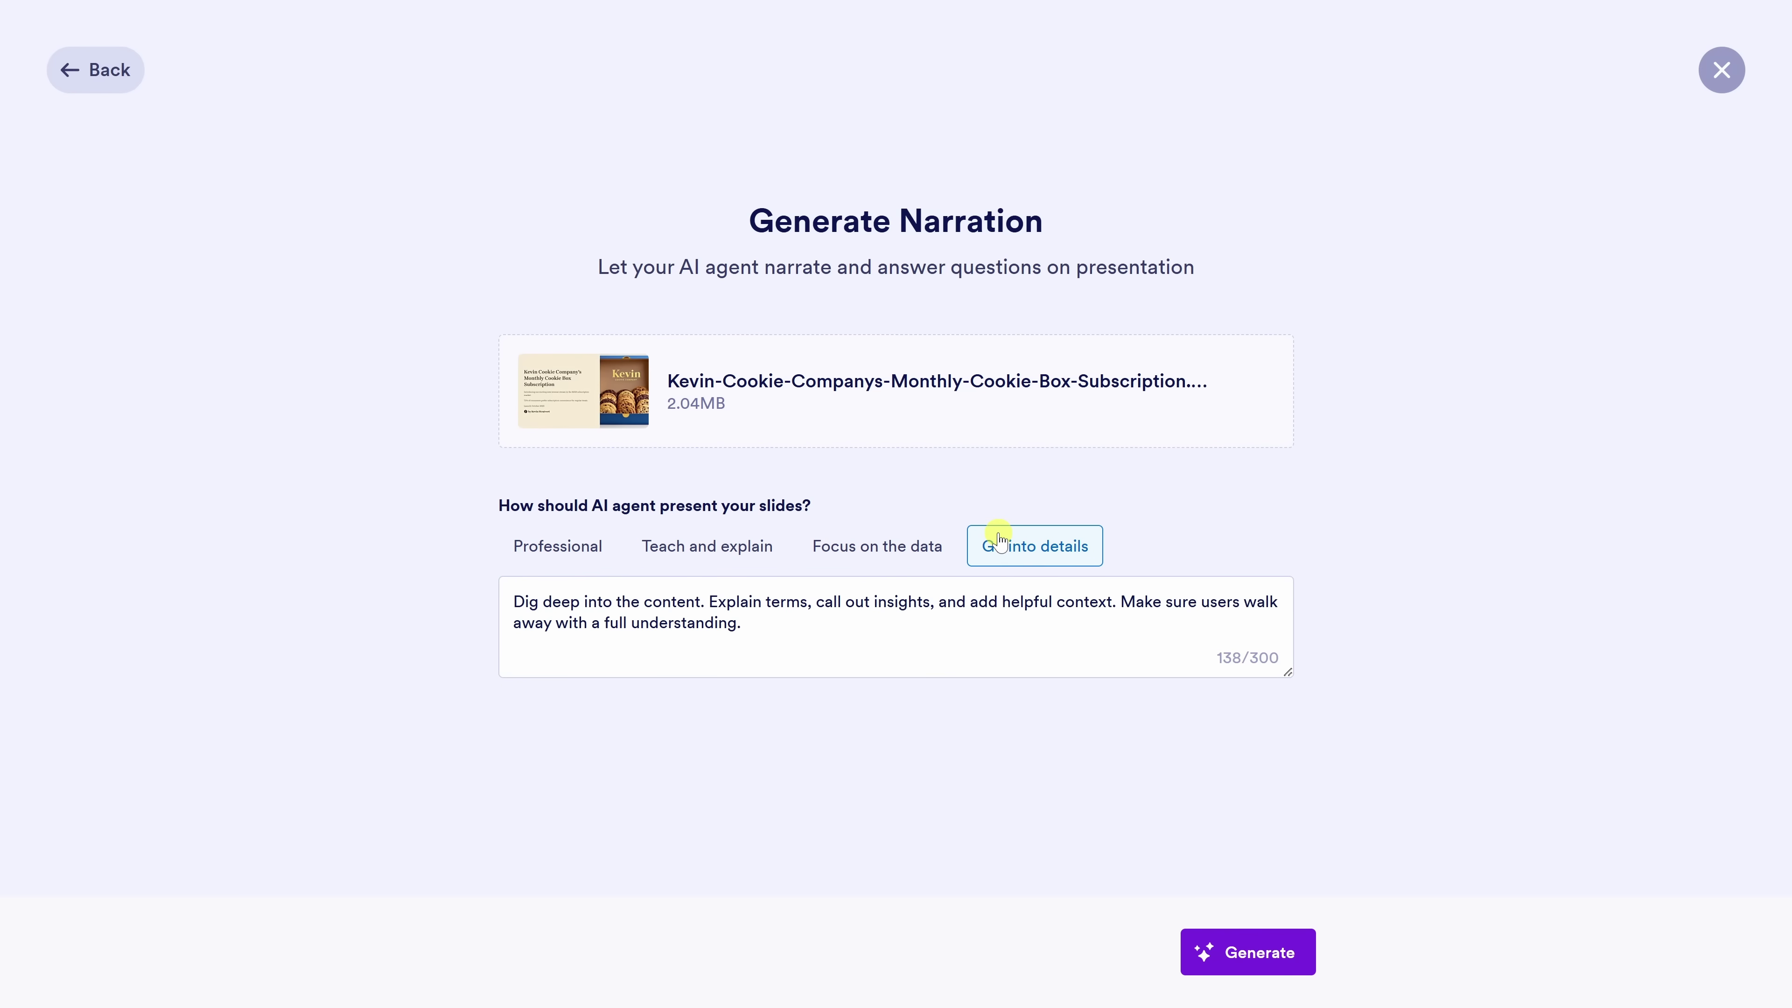
Replace the narration notes with custom professional-but-friendly tone instructions and generate the presentation
click(669, 606)
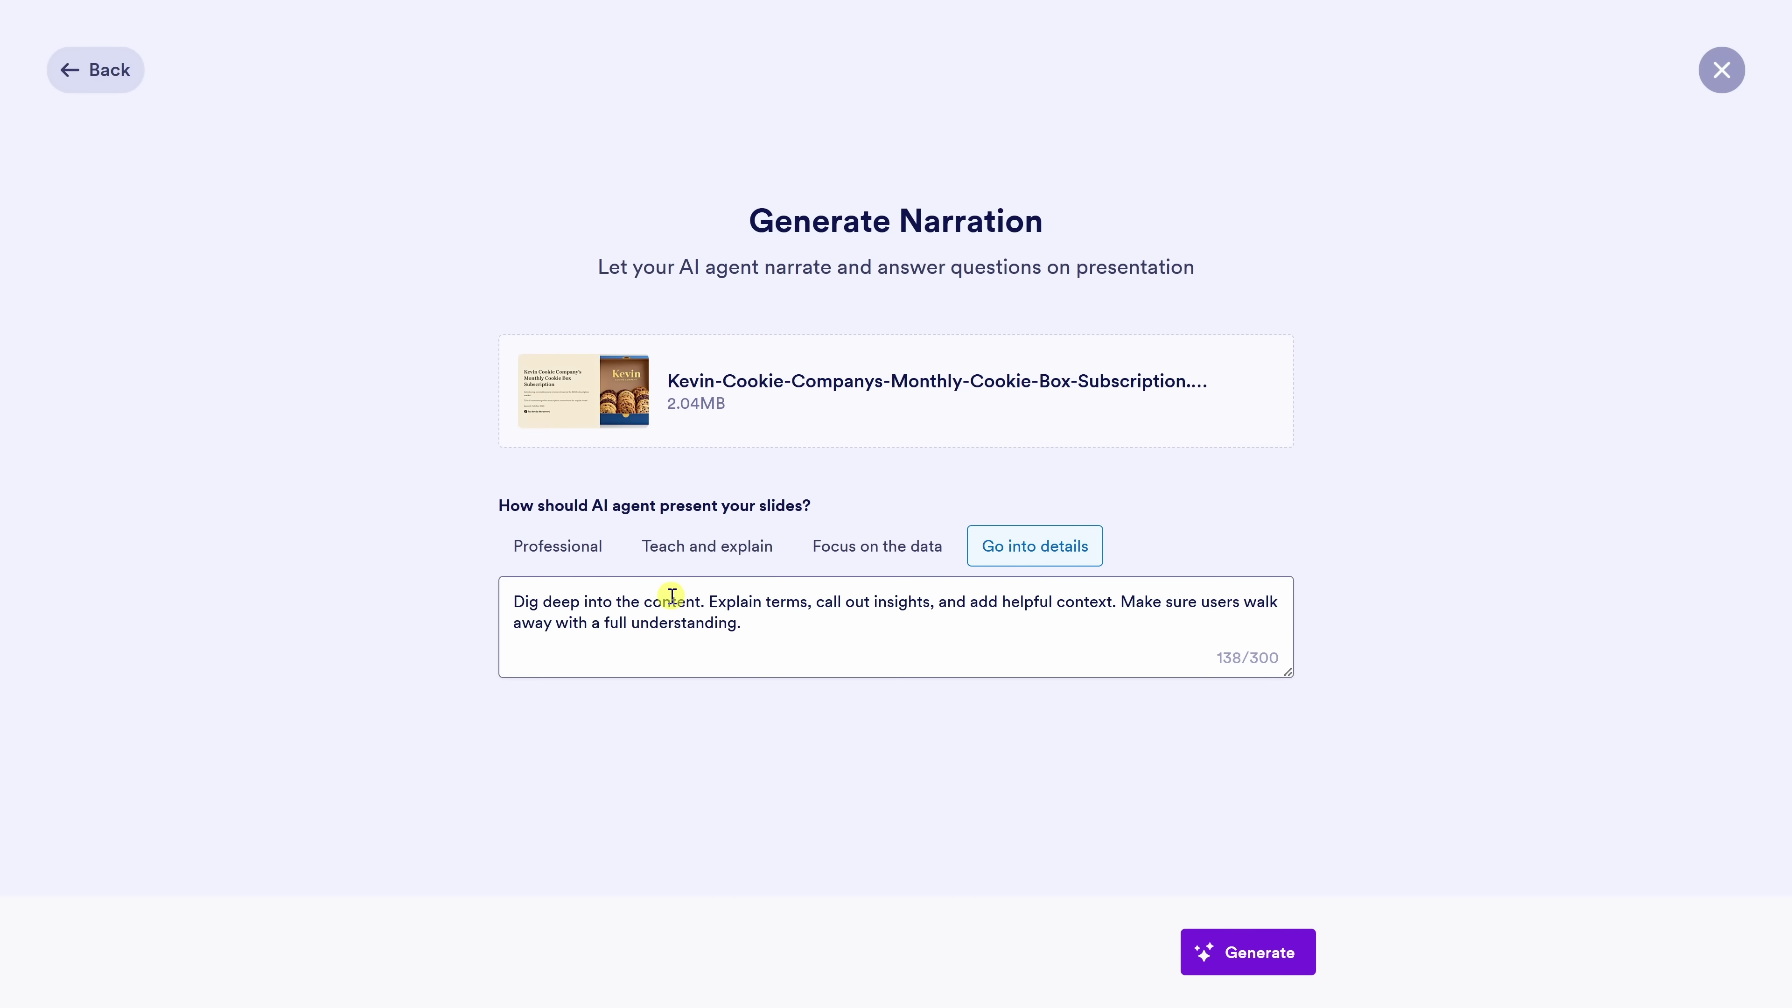
drag(764, 628, 417, 573)
text(Keep the tone professional but friendly. Emphasize freshness, customization, and how the subscription adds a delightful surprise every month.)
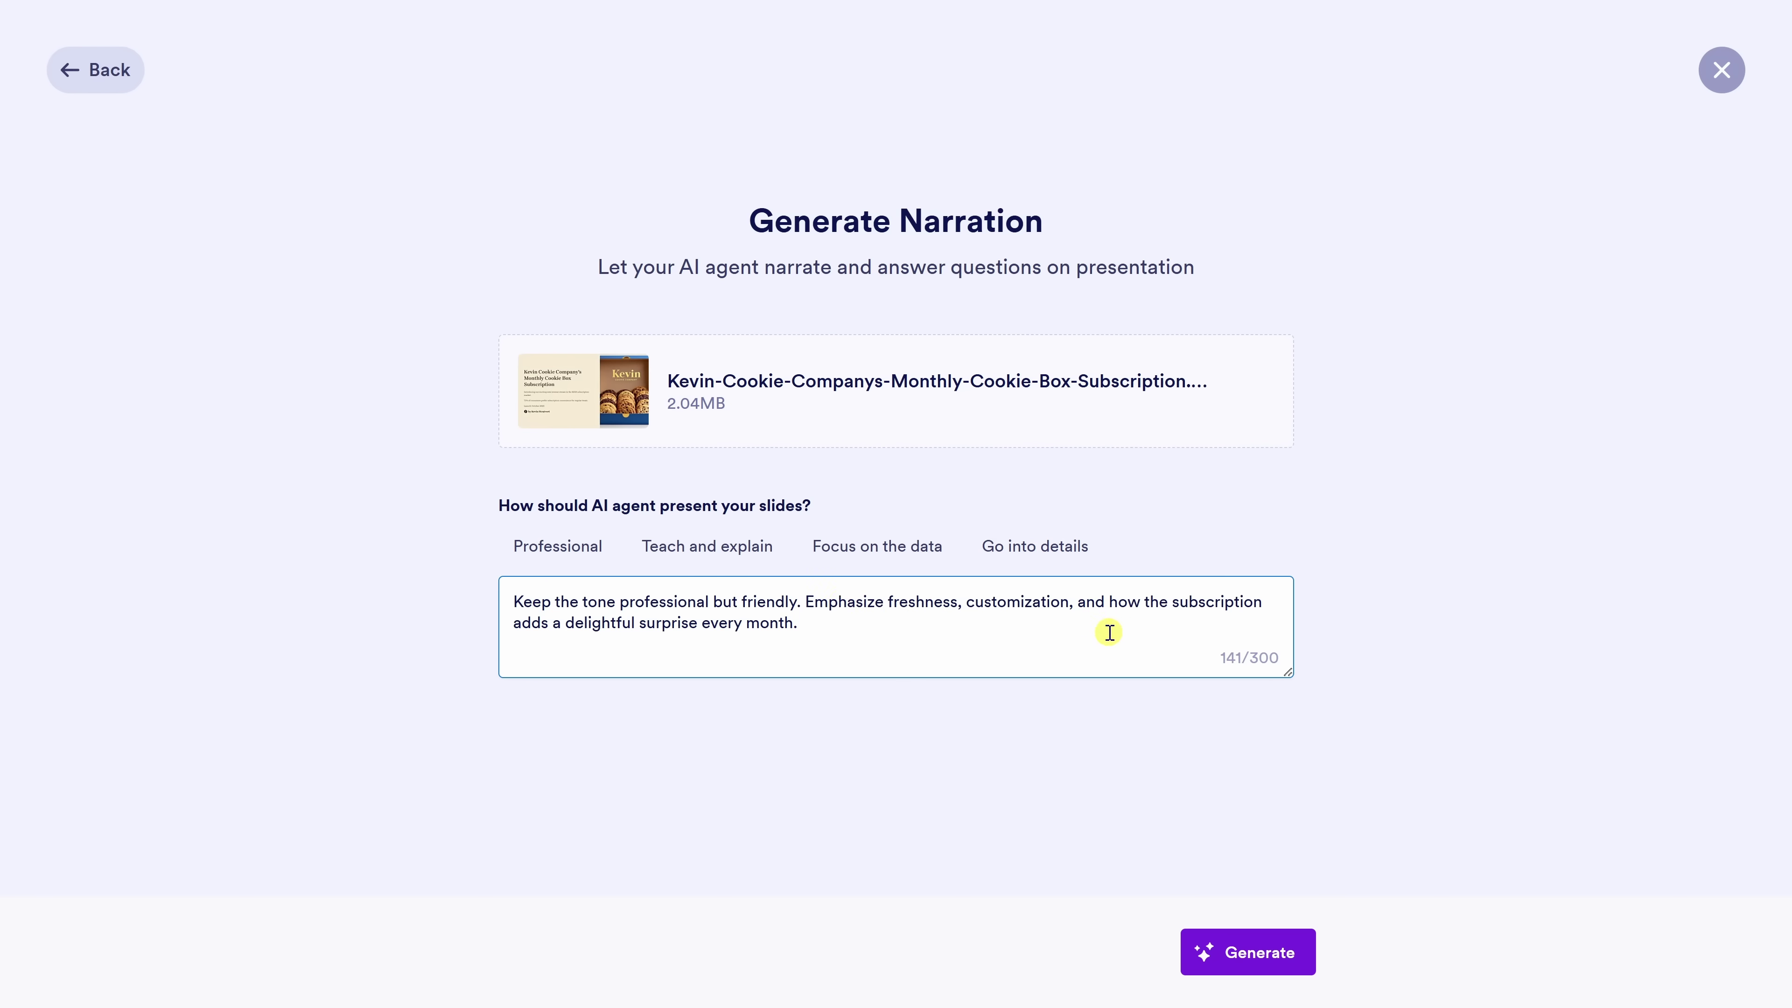
click(1245, 961)
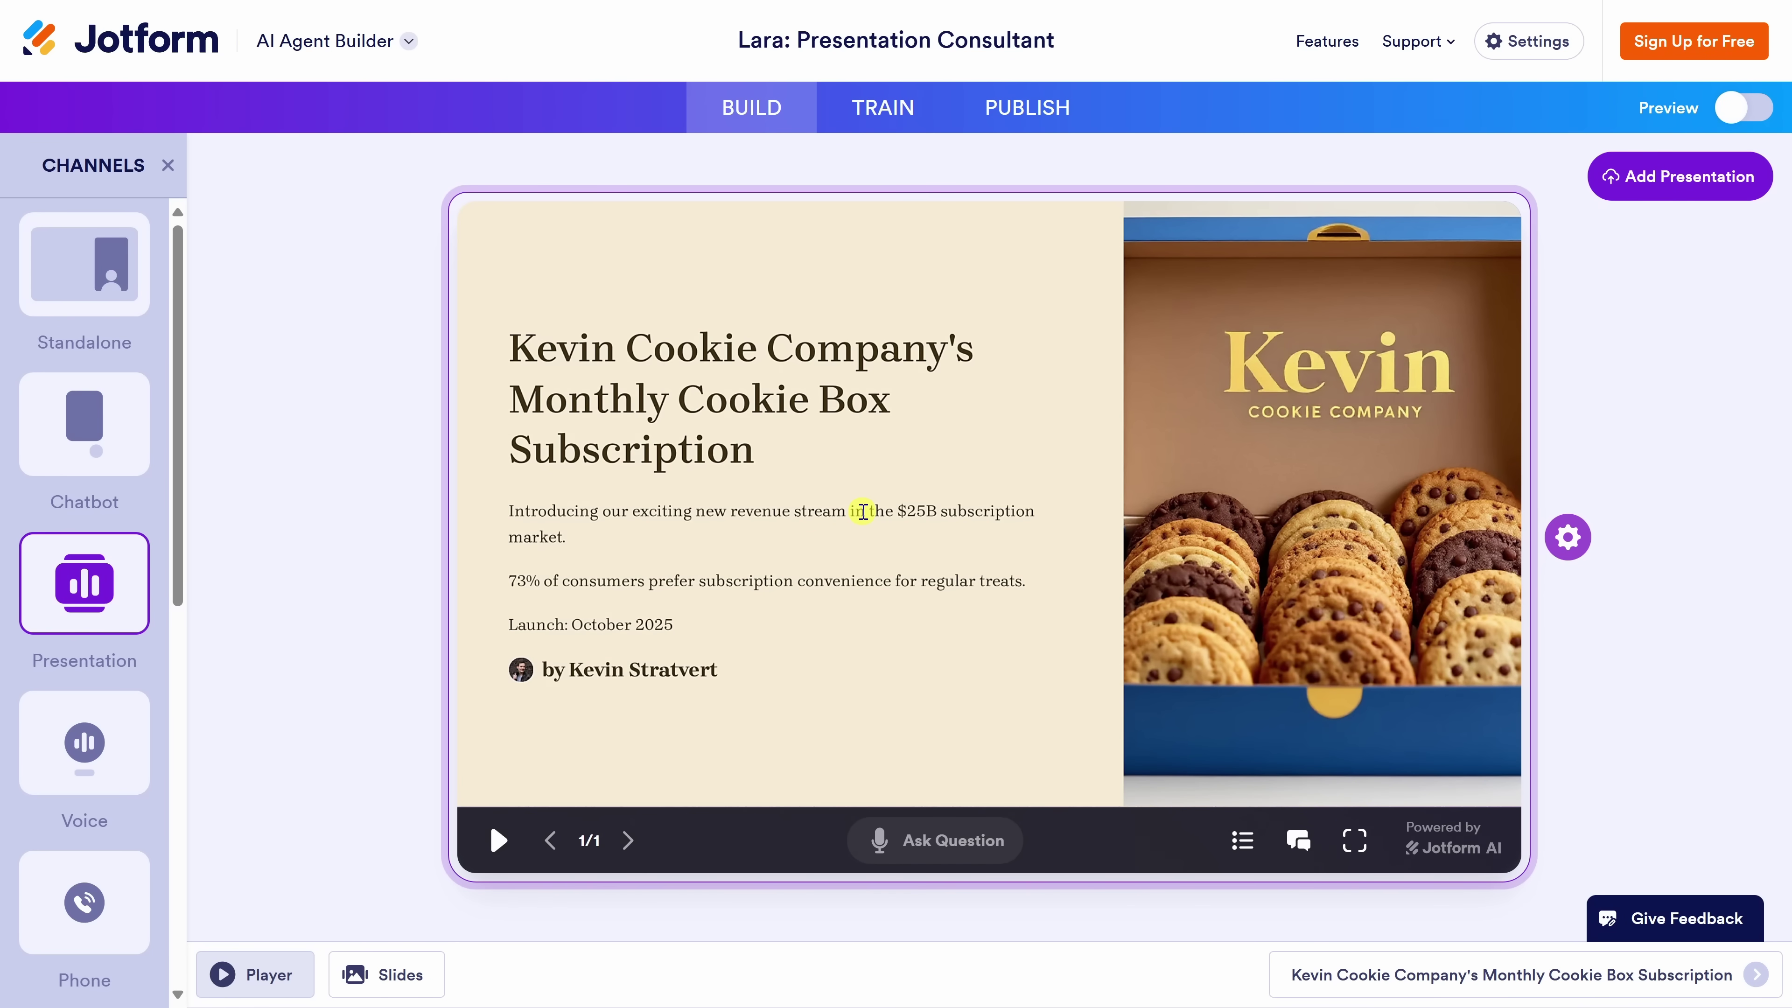
Turn on Preview to see the Lara agent's 9-slide presentation at desktop size
click(1739, 110)
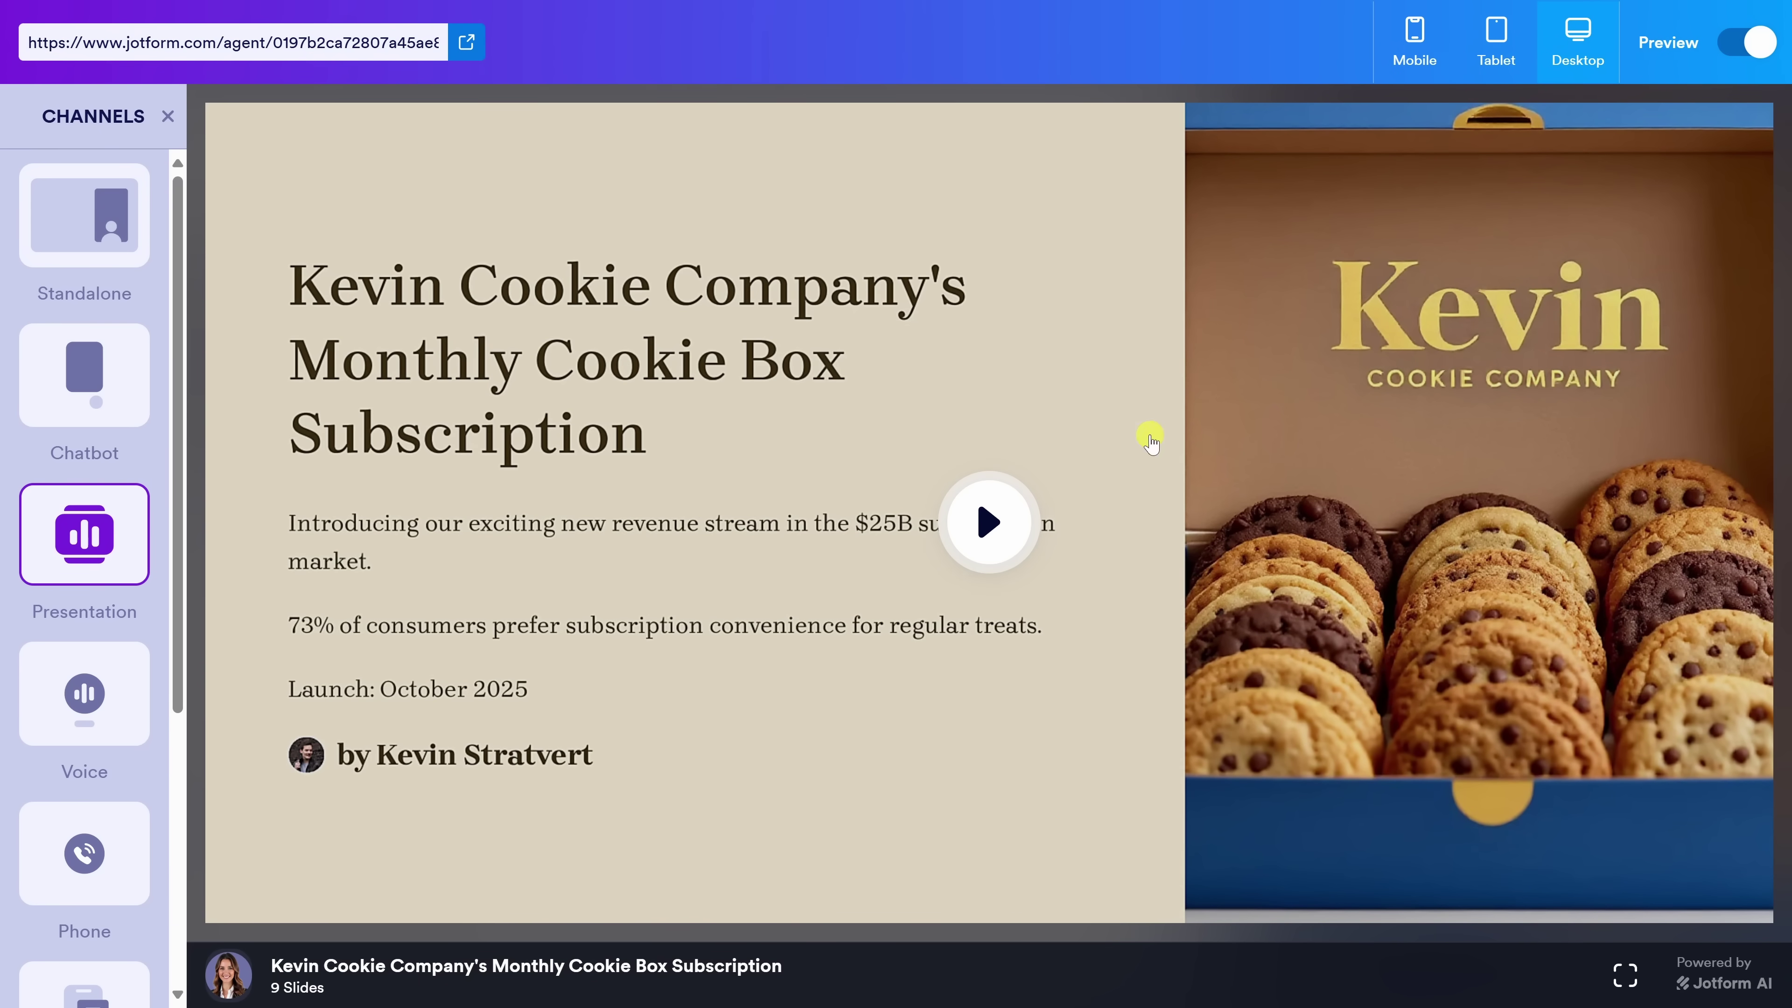
Play the narrated preview until it advances to slide 2/9, The Ultimate Cookie Box Experience
click(991, 526)
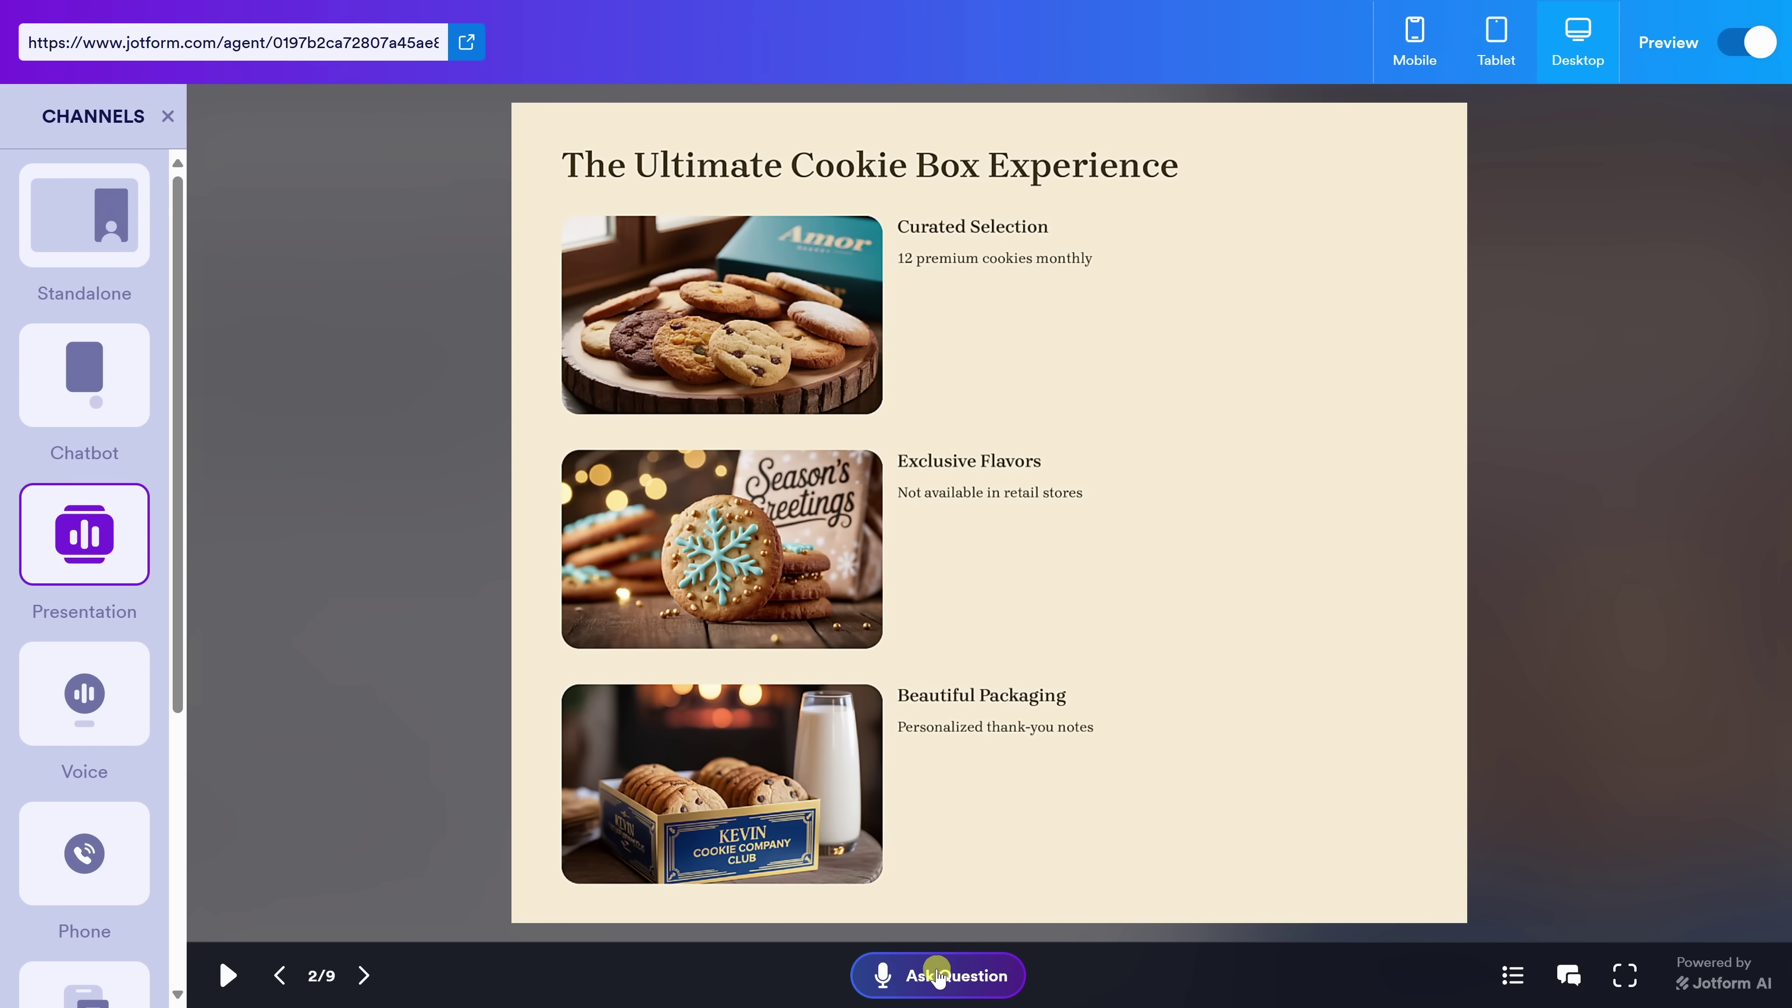
Use Ask Question to put a spoken question to the presenting agent
click(939, 977)
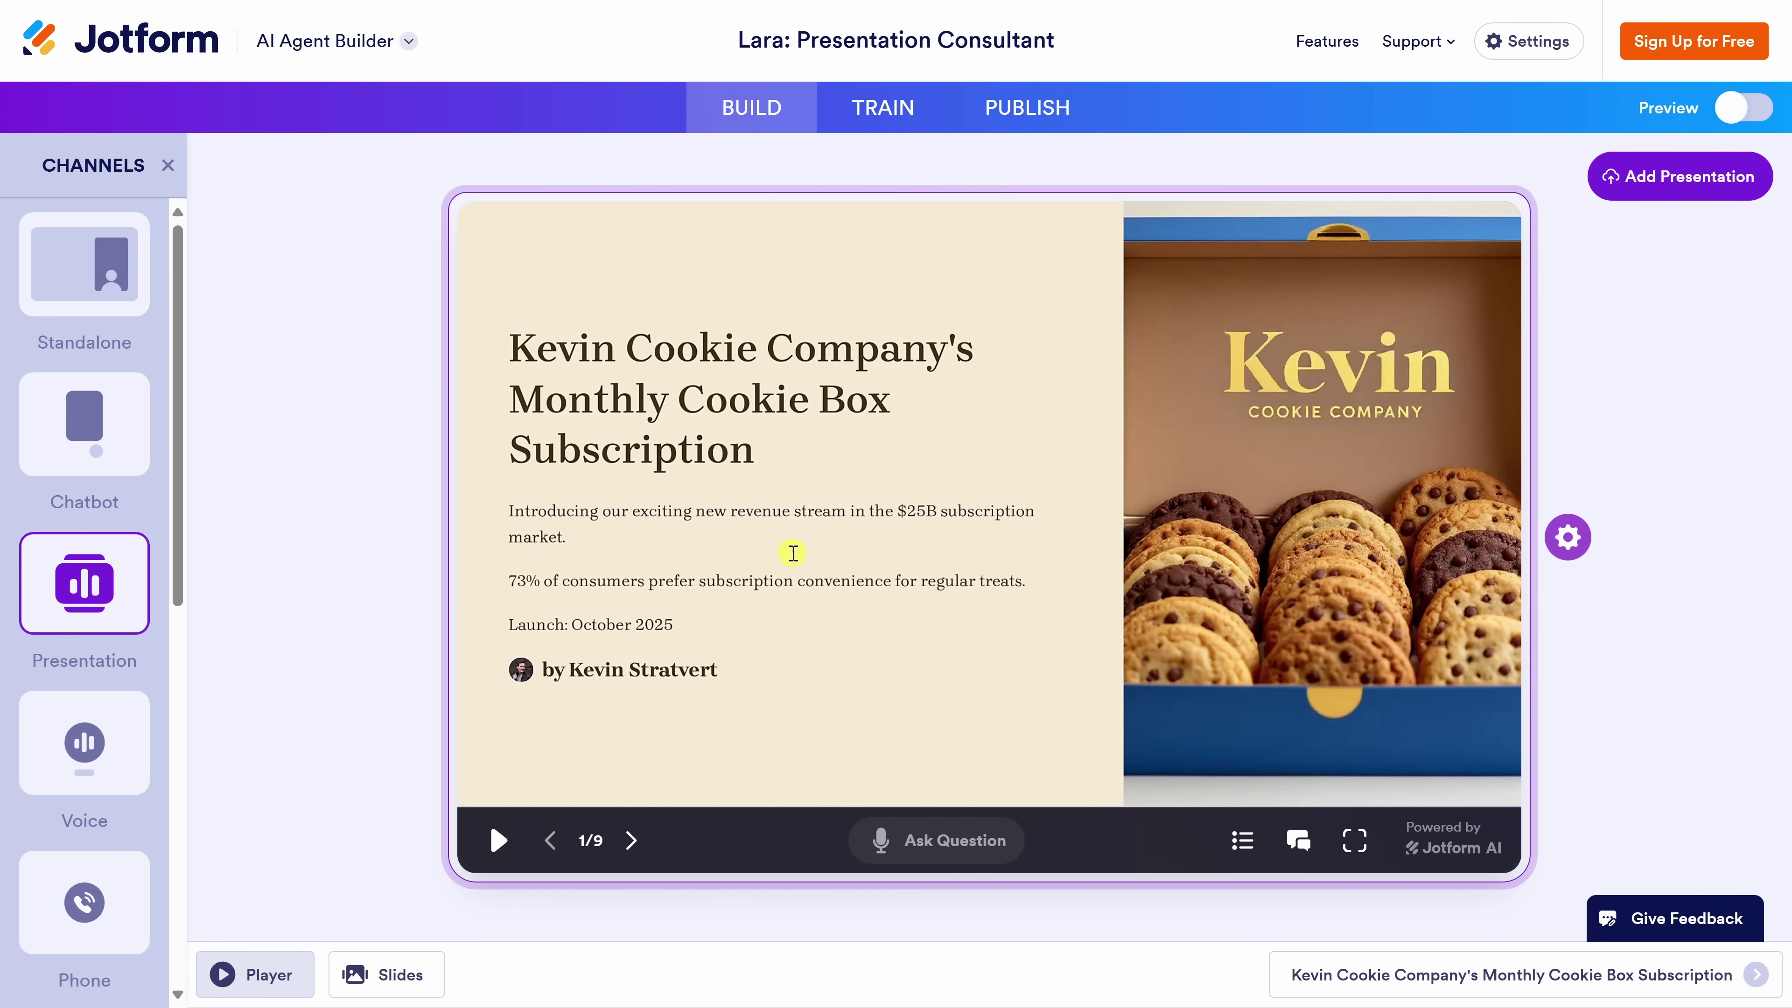
Open the agent voice list in Settings and play the Aria and Sarah voice samples
click(1568, 538)
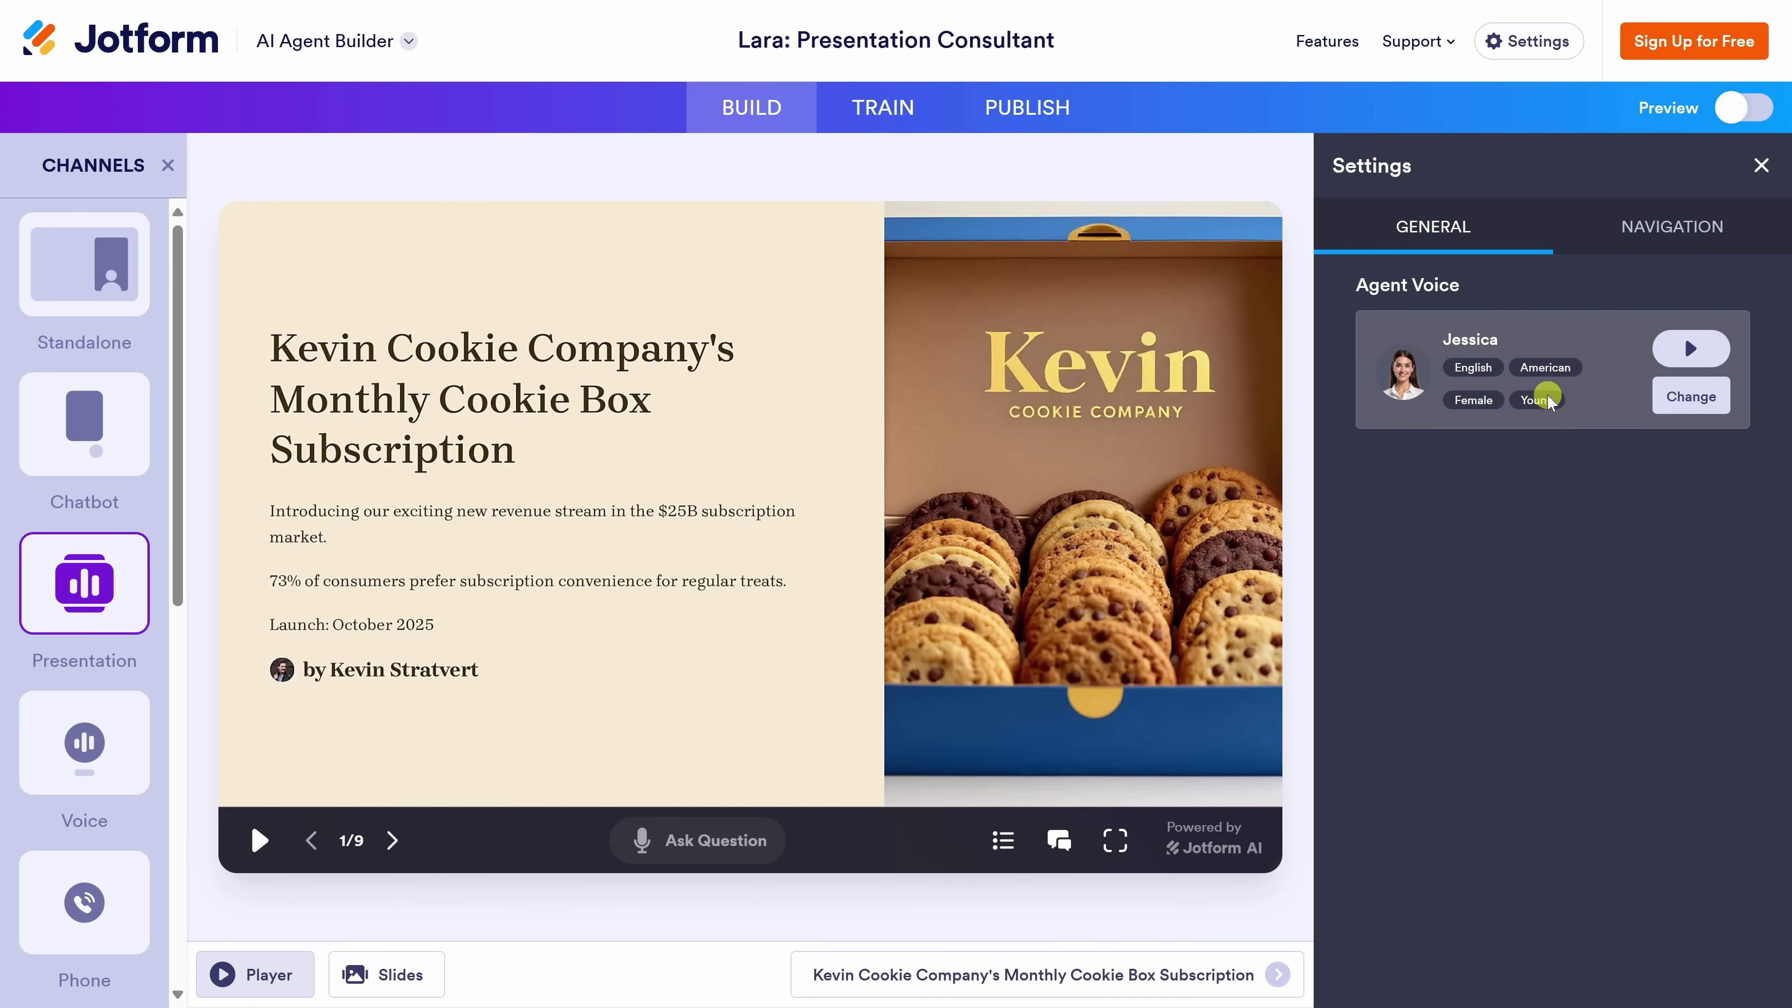
click(1699, 399)
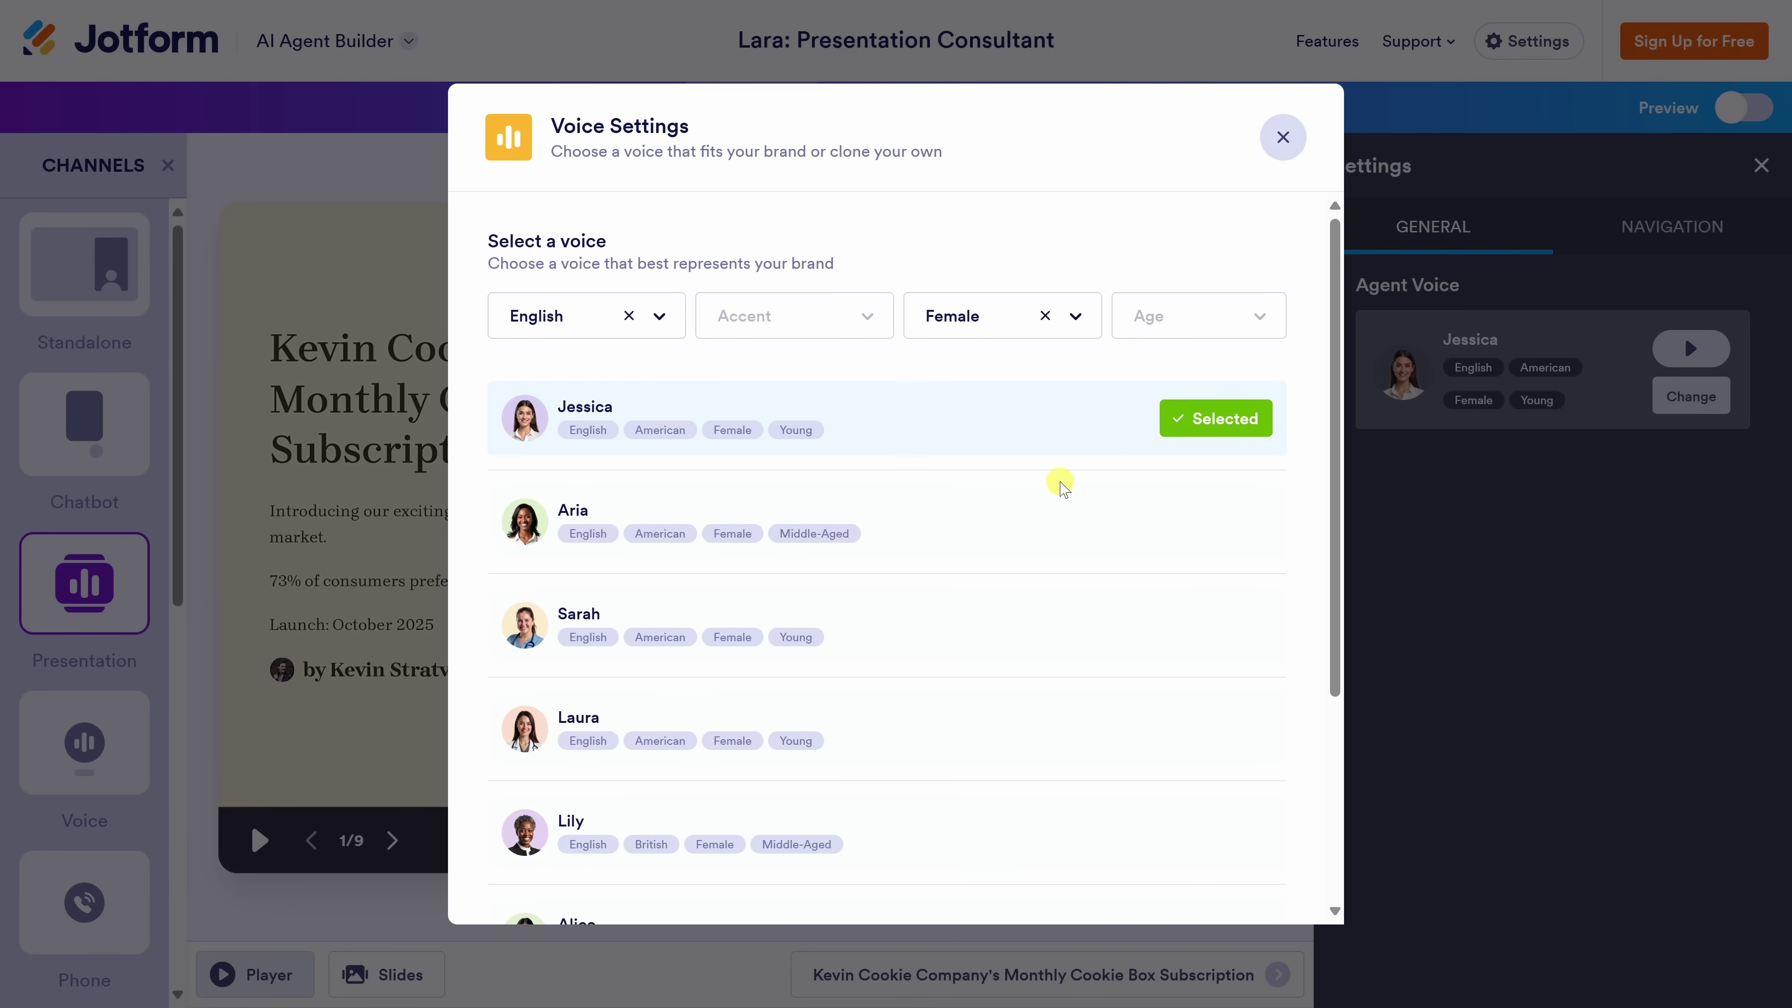
mouse_move(762, 491)
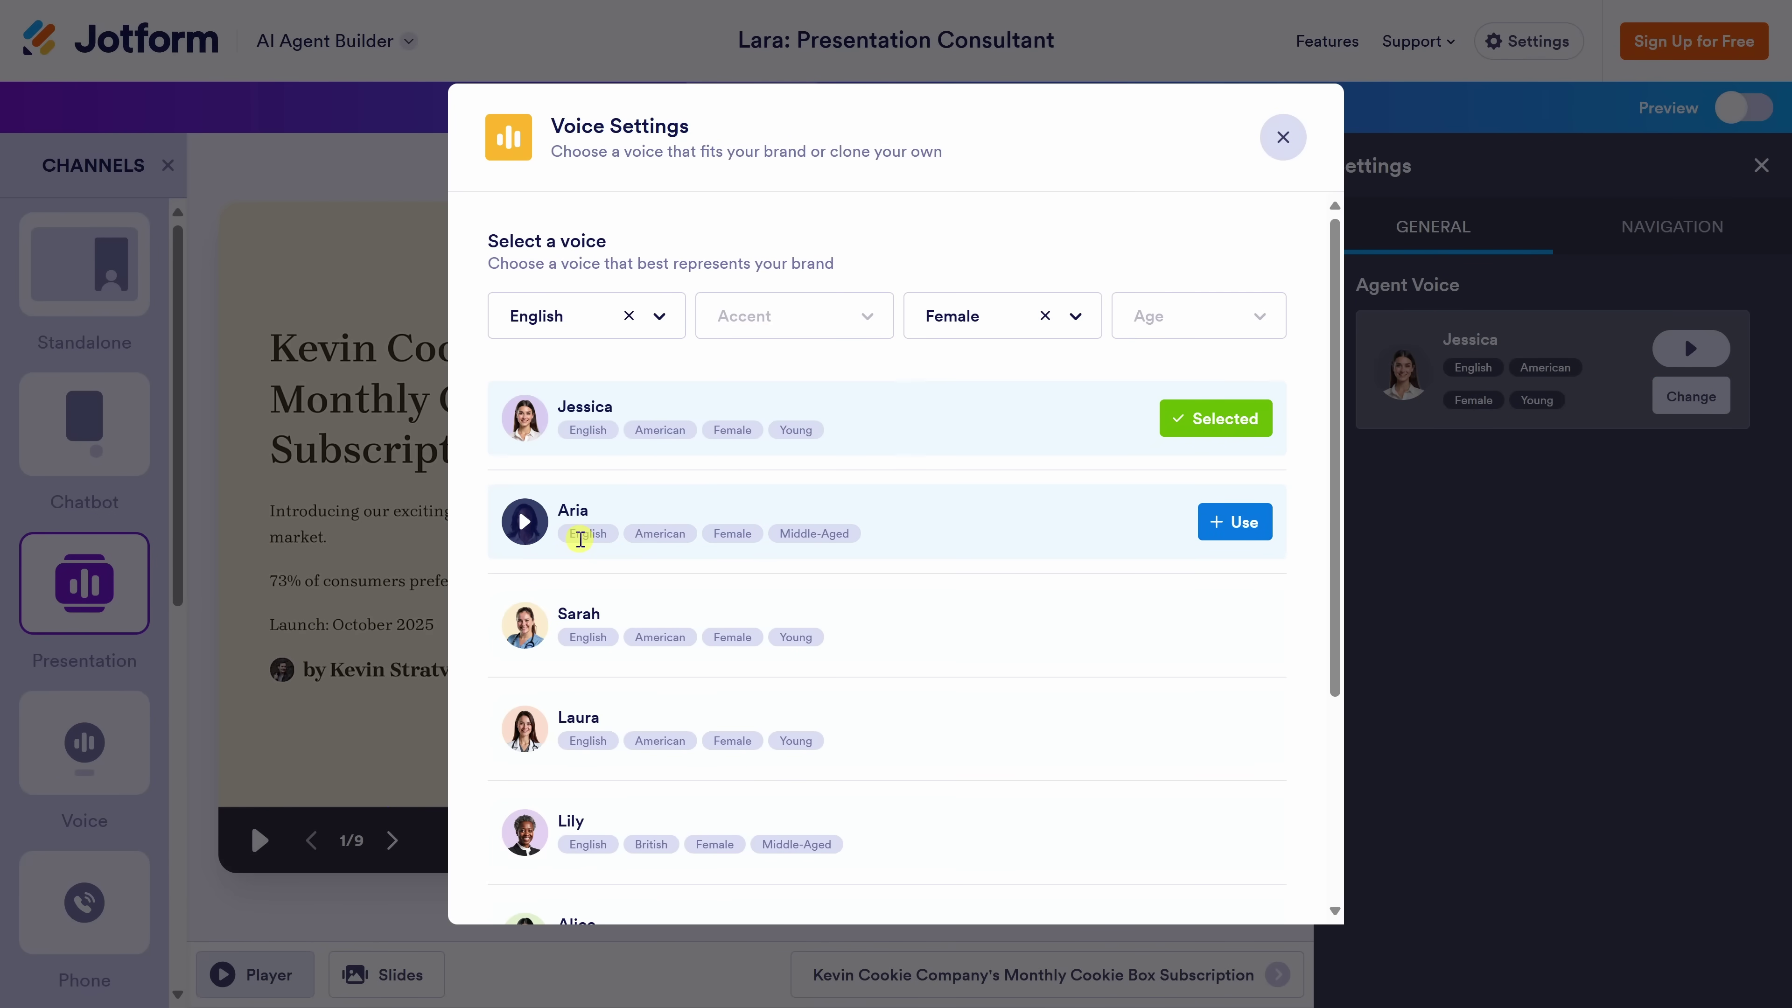
click(524, 522)
click(524, 522)
click(529, 625)
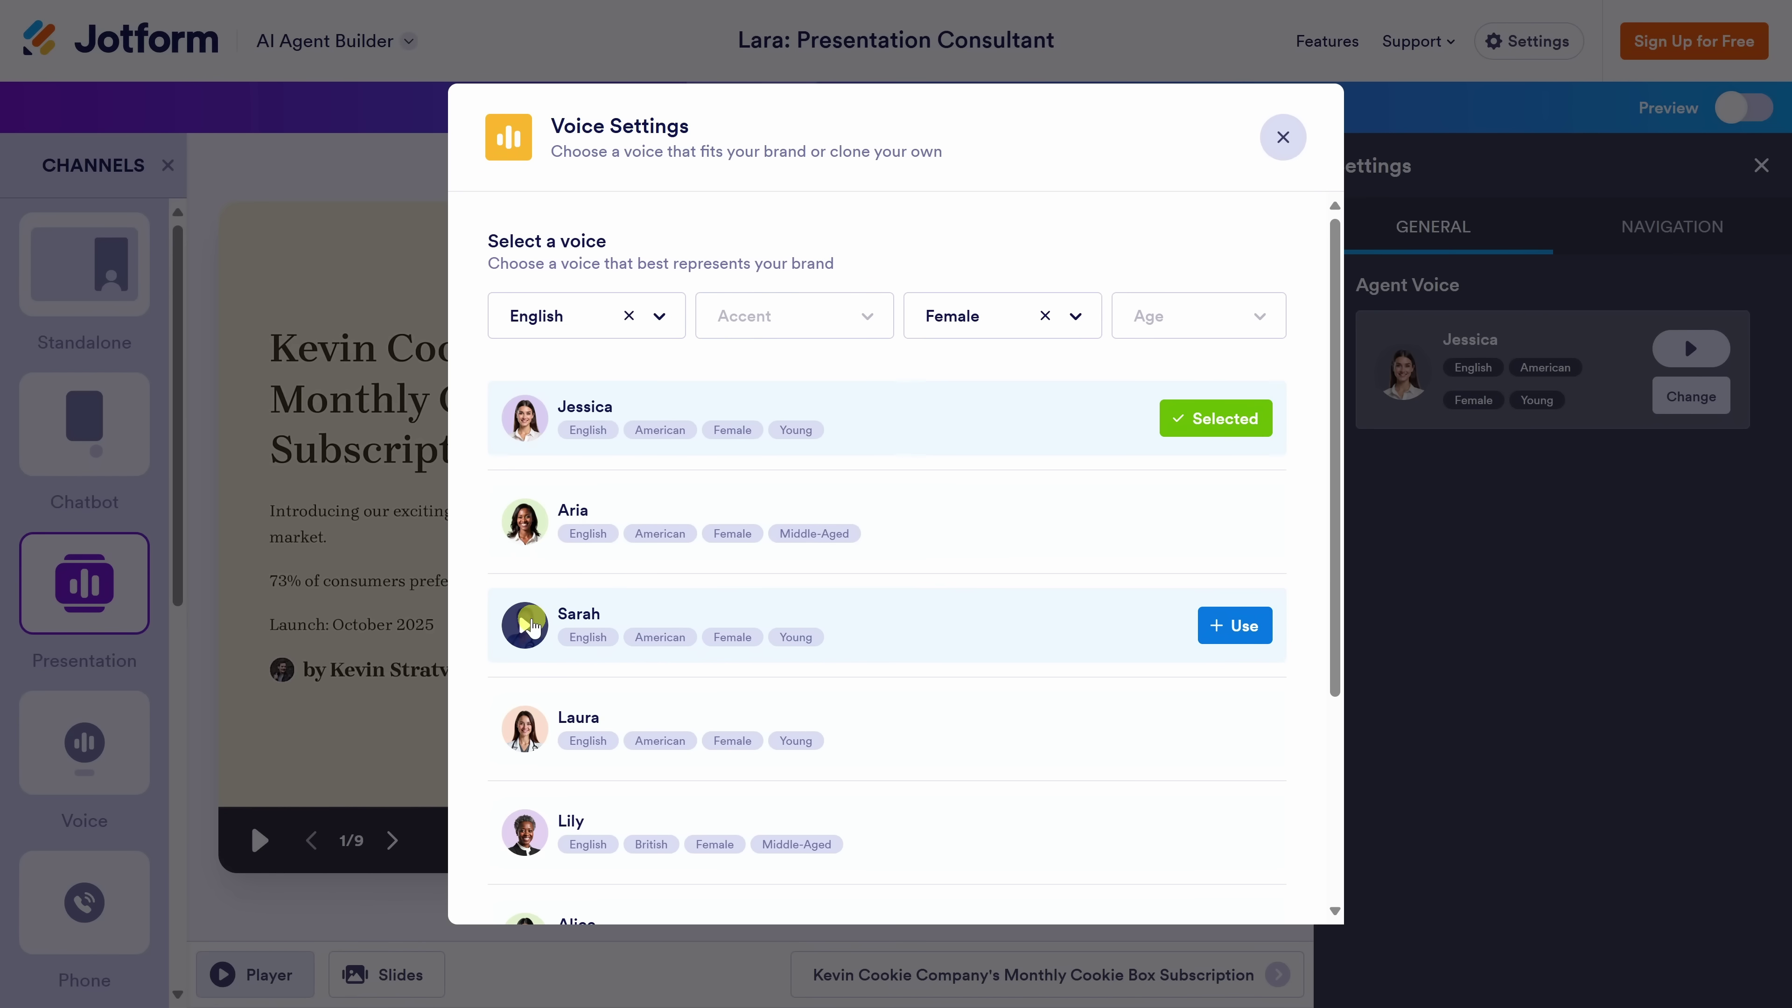
Browse the Language, Accent, Gender and Age voice filters, keeping Jessica as the voice
click(562, 316)
scroll(580, 401, down, 6)
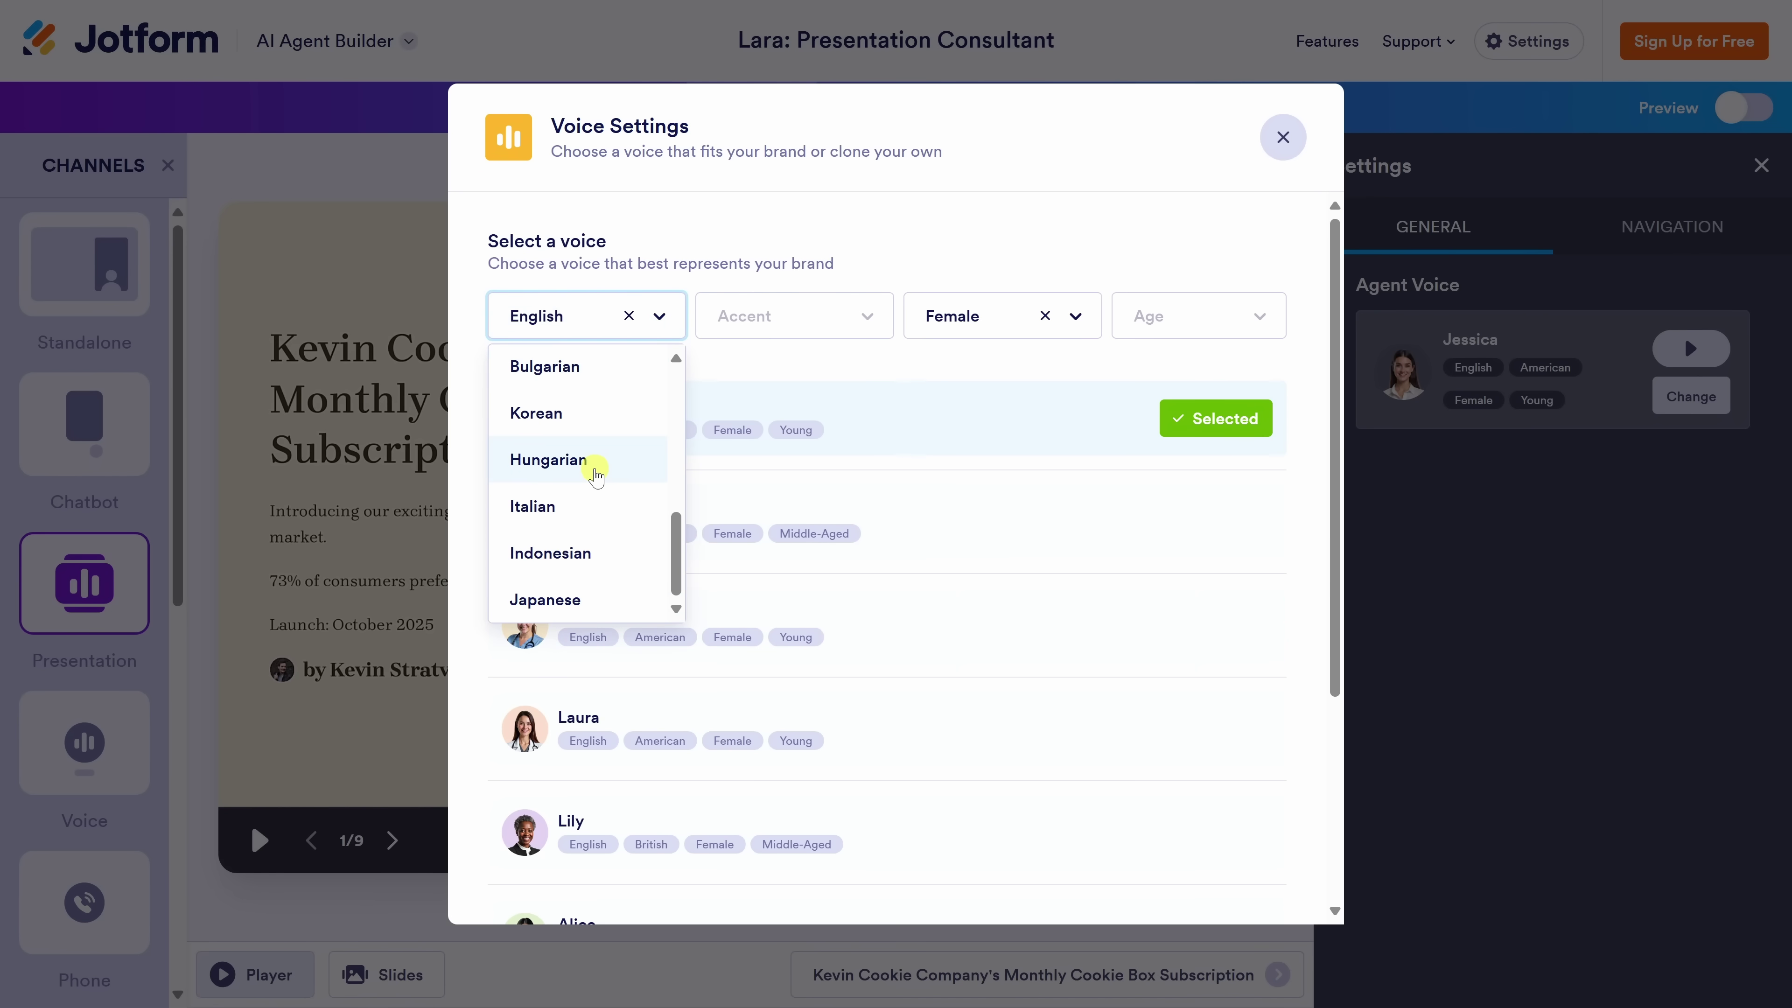
scroll(594, 473, up, 6)
click(770, 321)
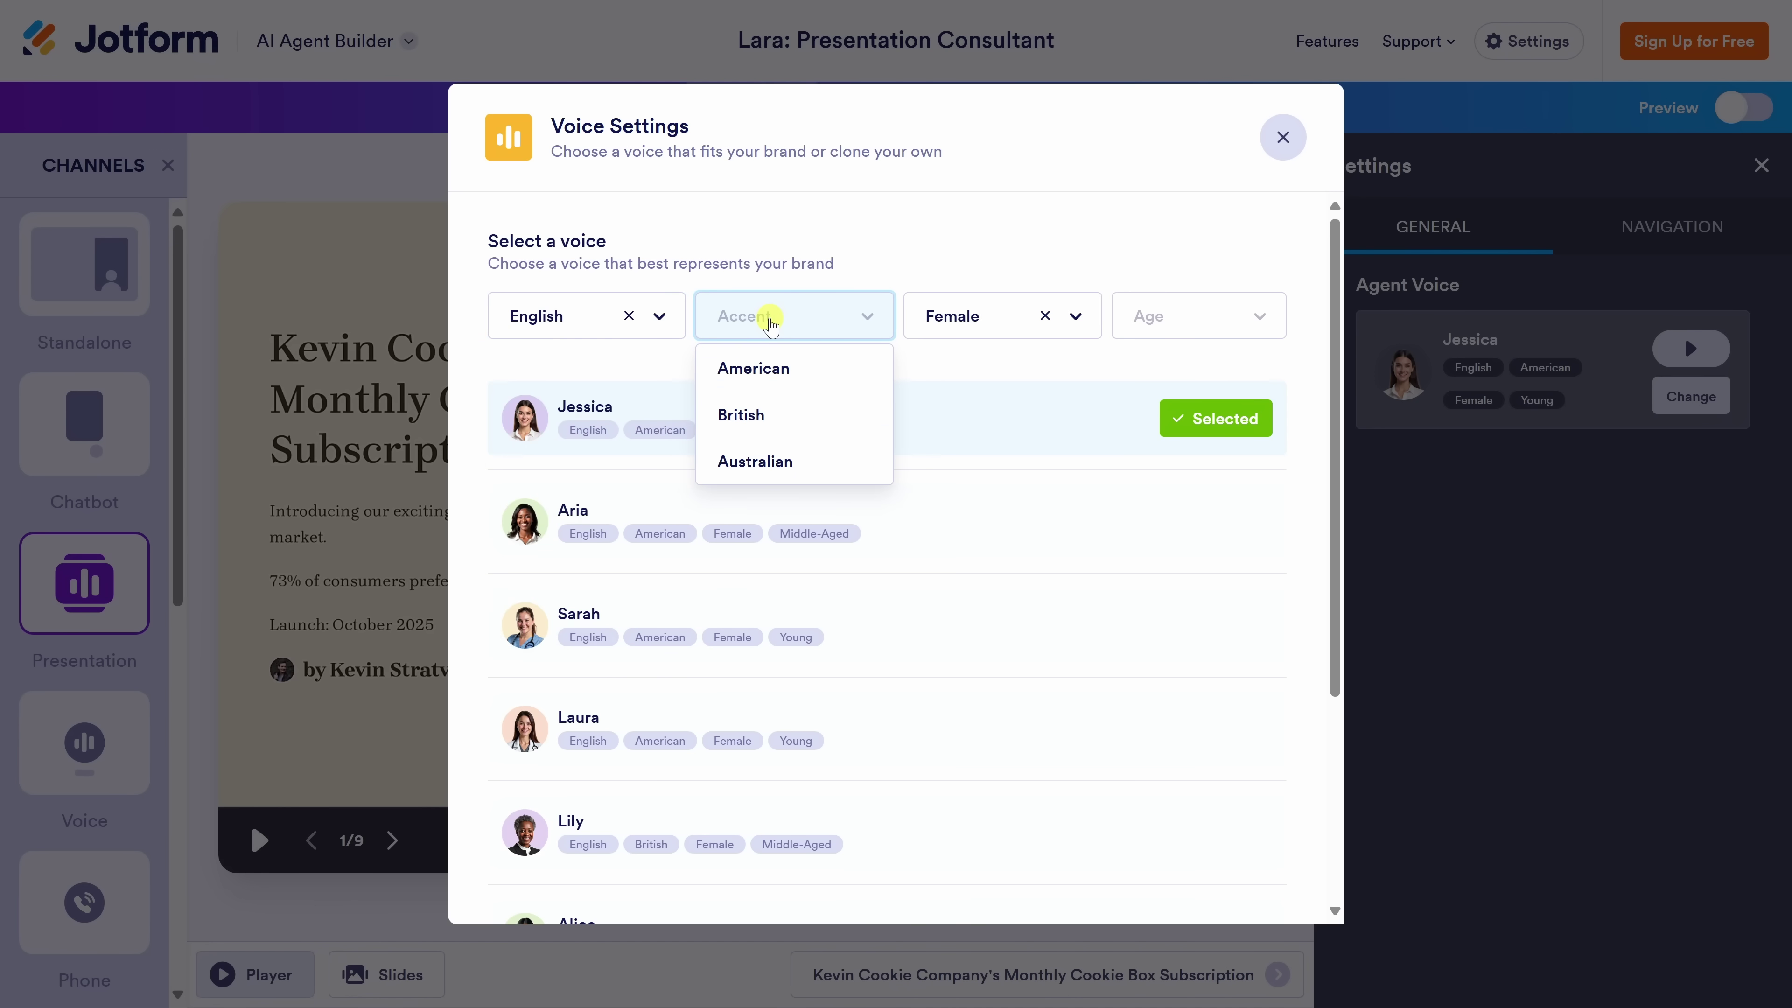
click(943, 318)
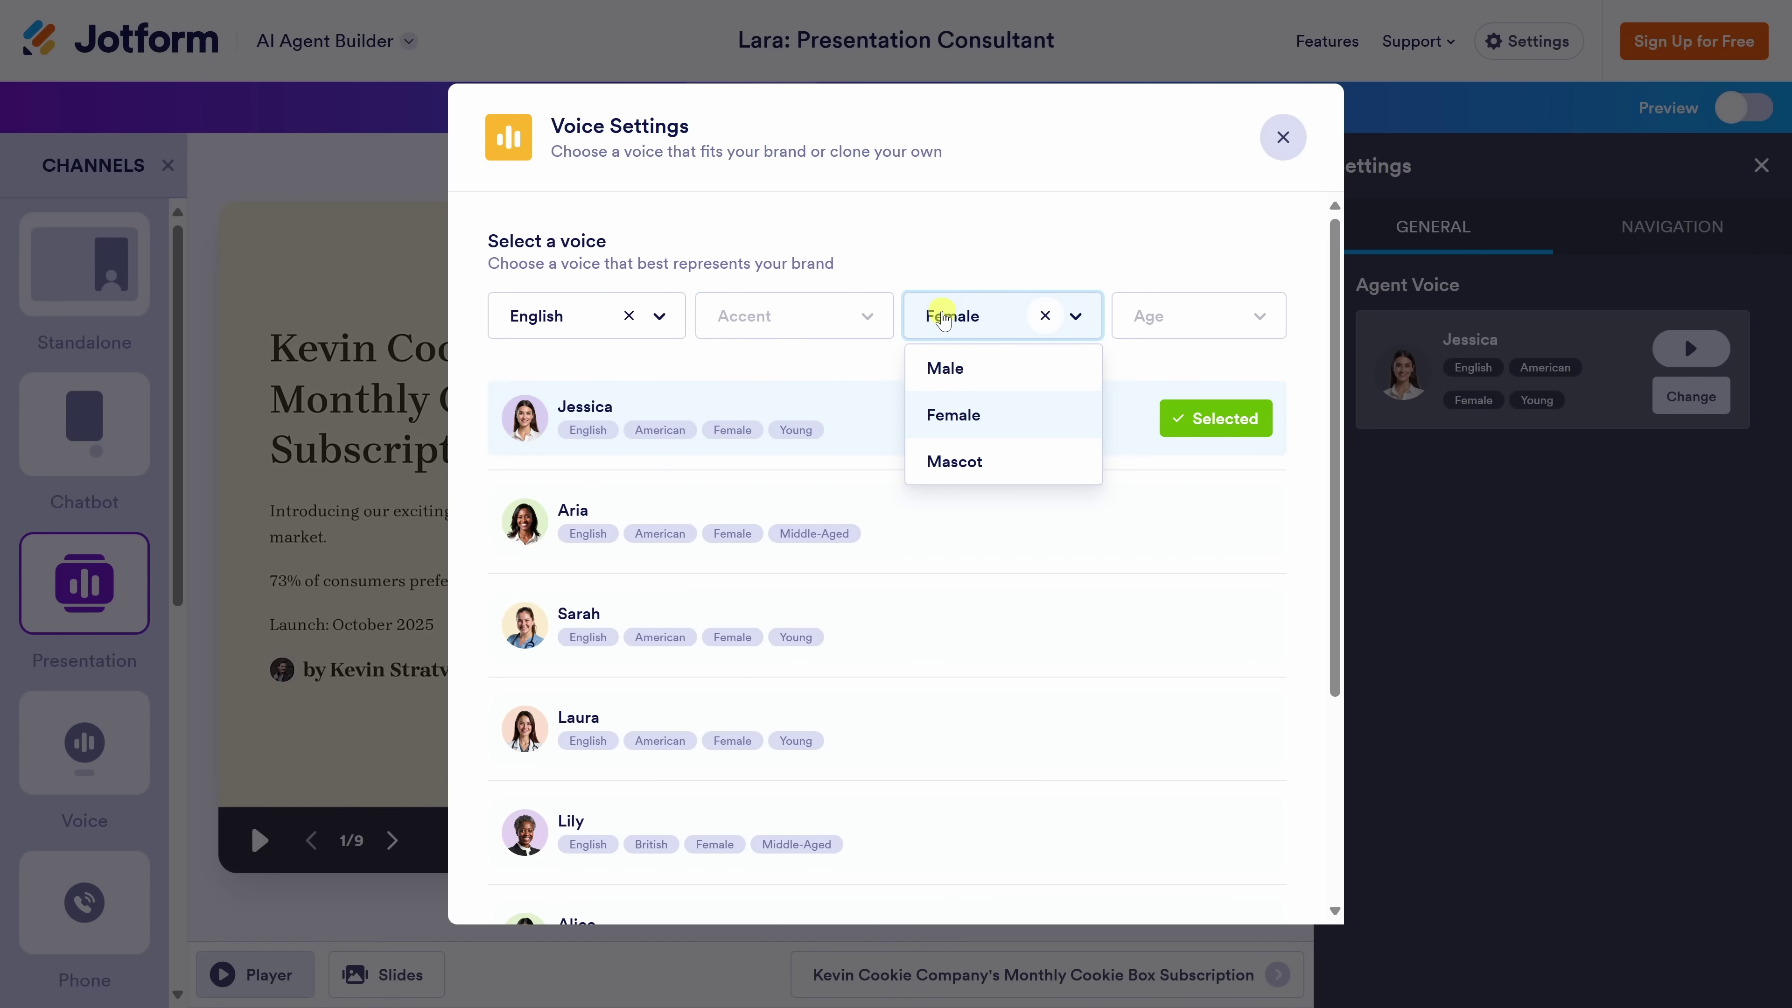
click(1132, 311)
click(1132, 238)
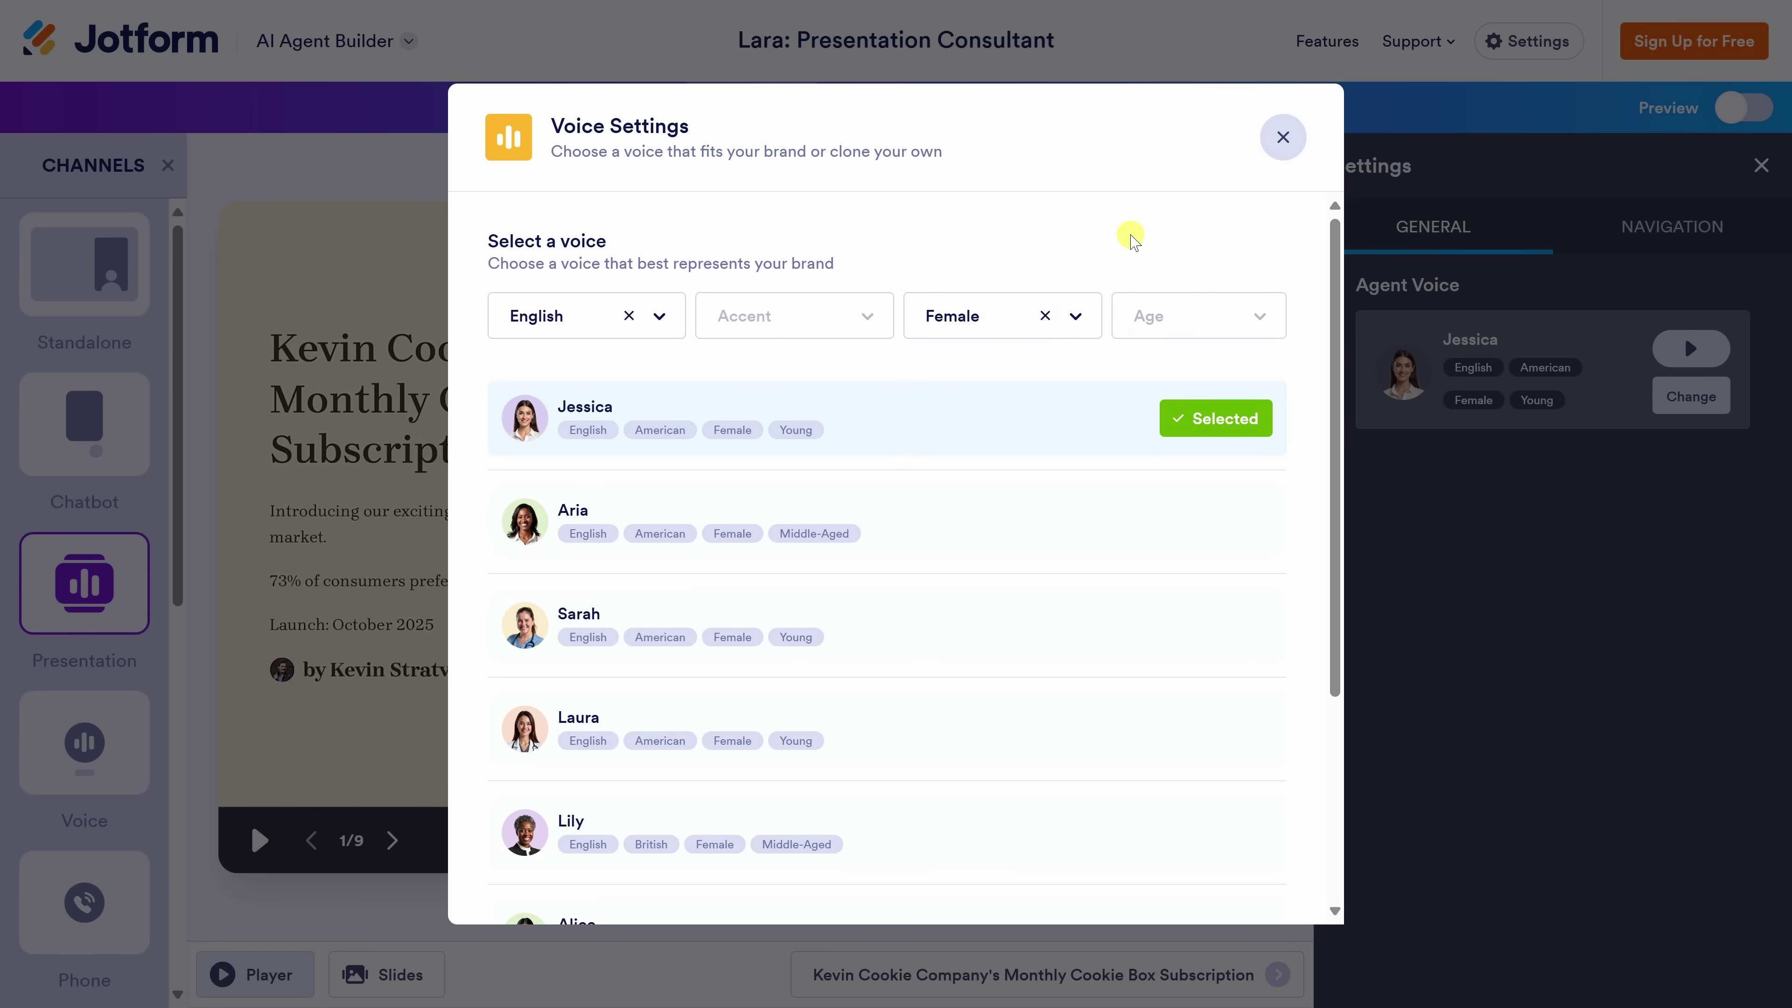
click(1282, 137)
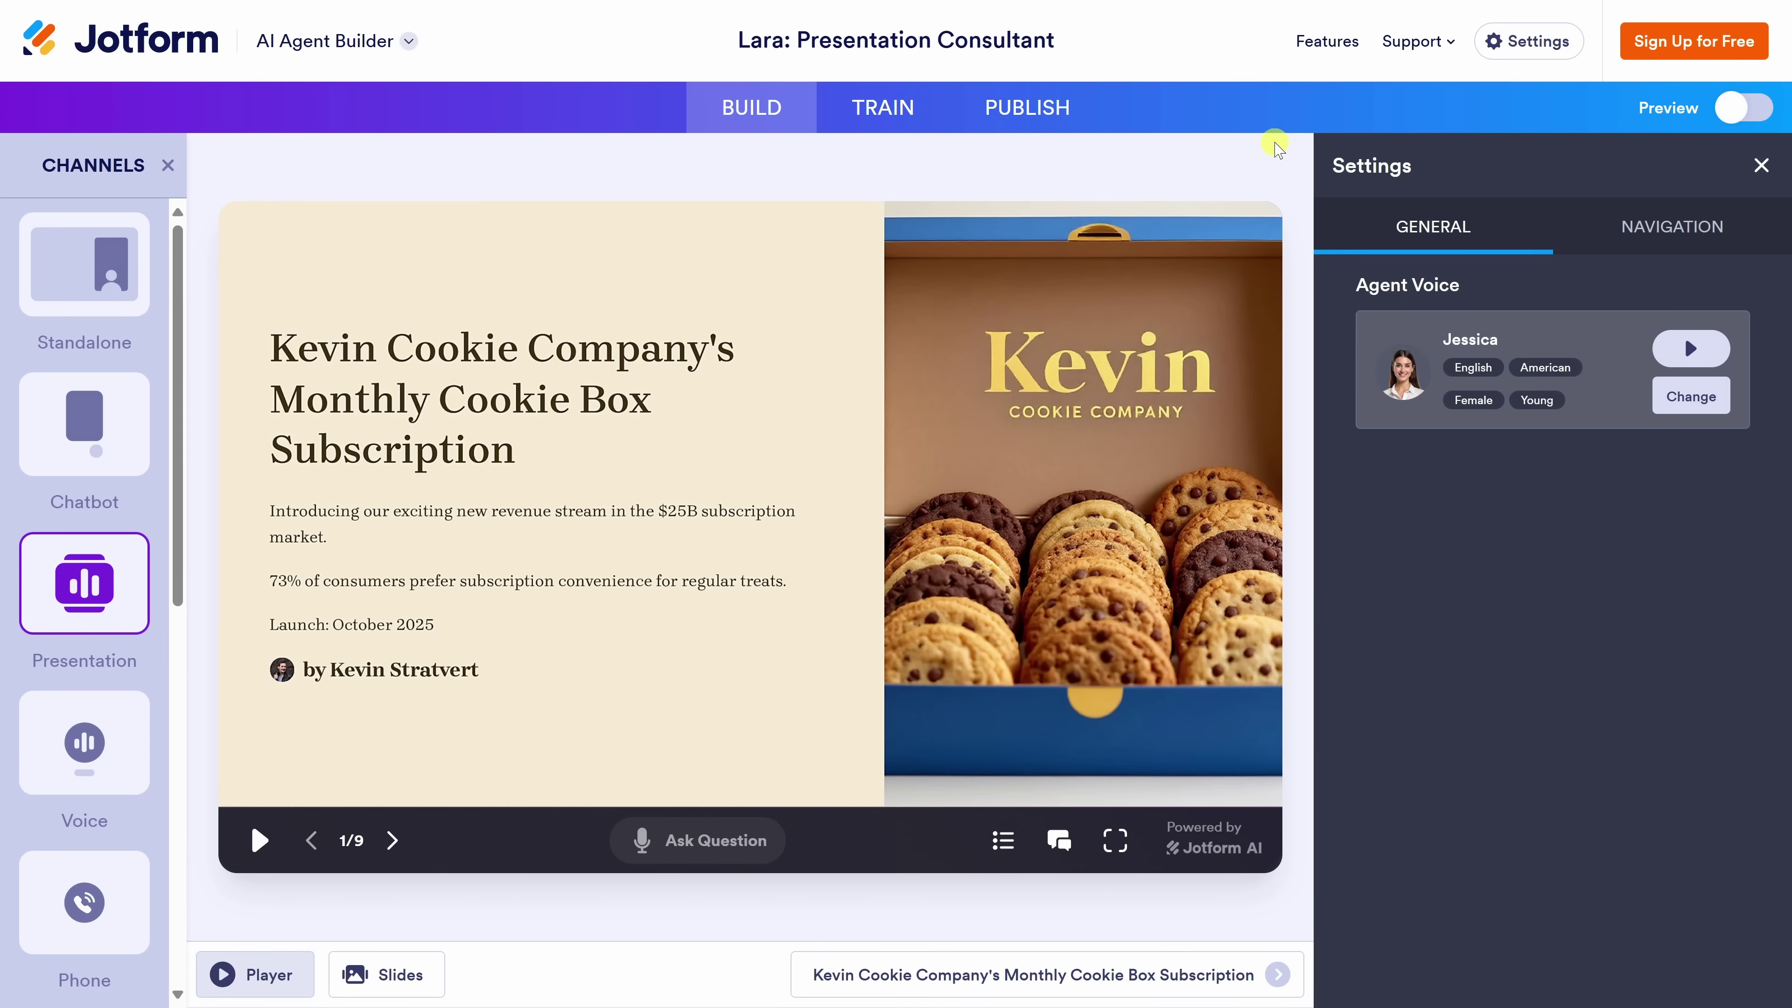
Browse slides 1 and 2, then review slide 1's title and narration script in Slide Settings
click(393, 976)
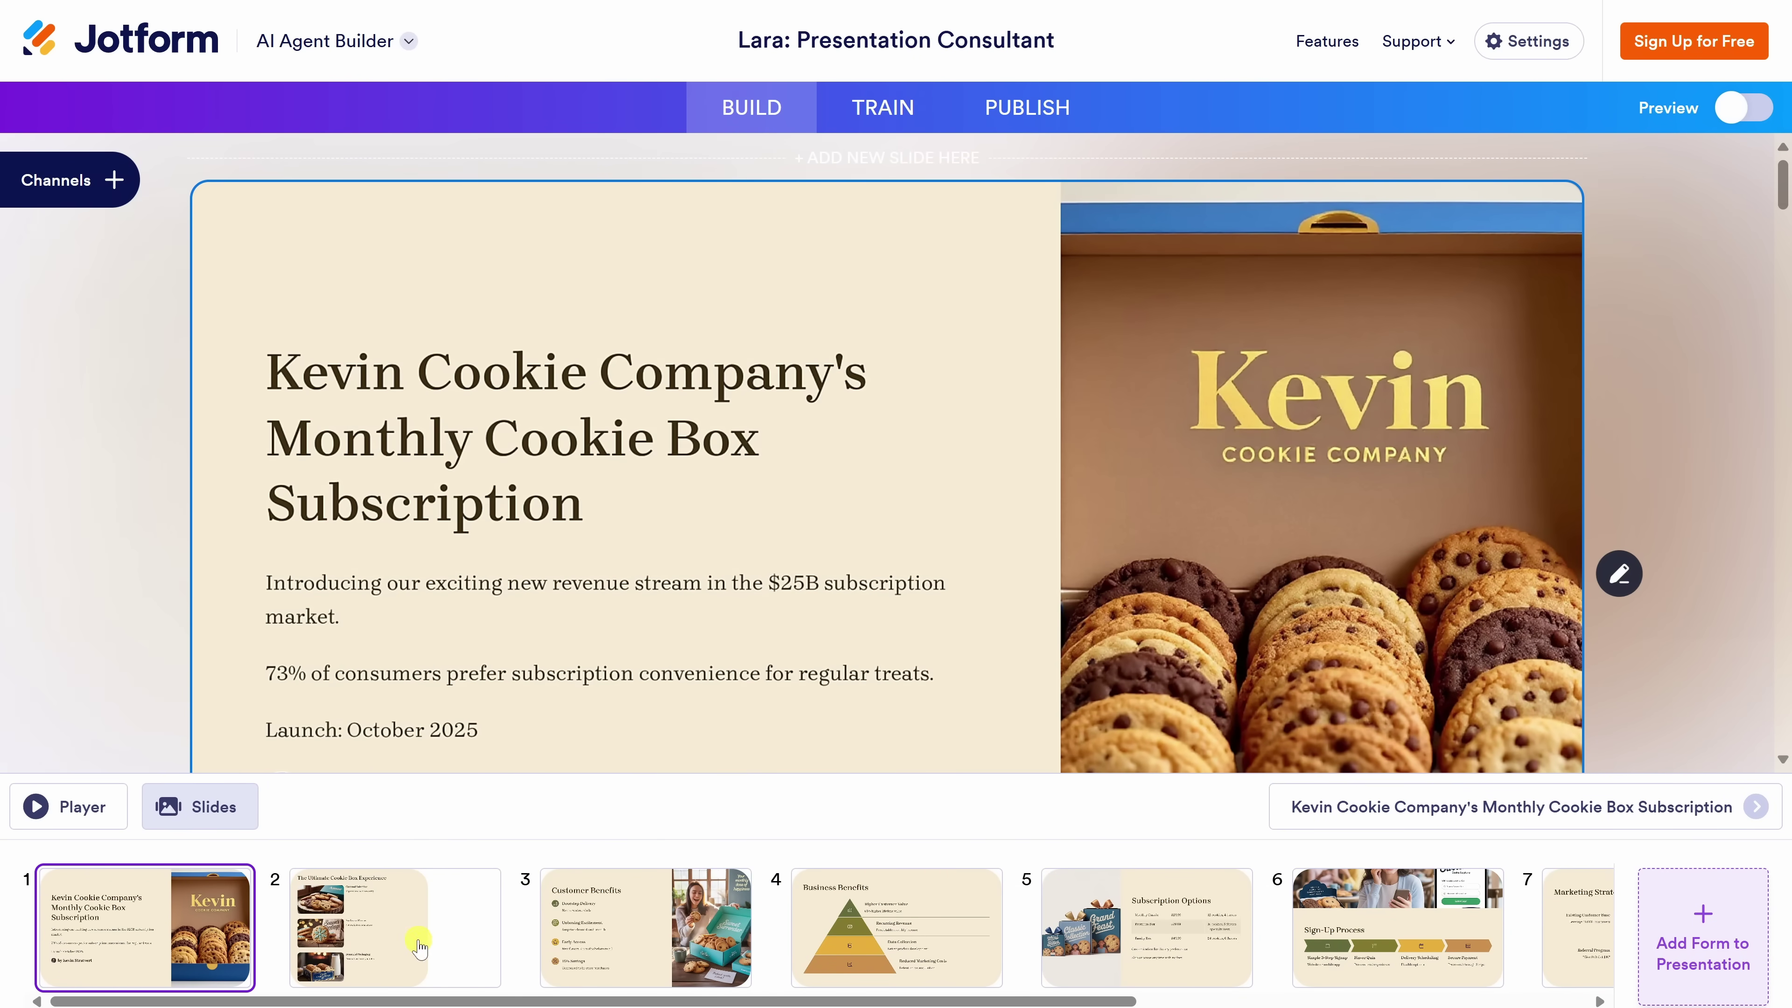
click(420, 946)
click(201, 907)
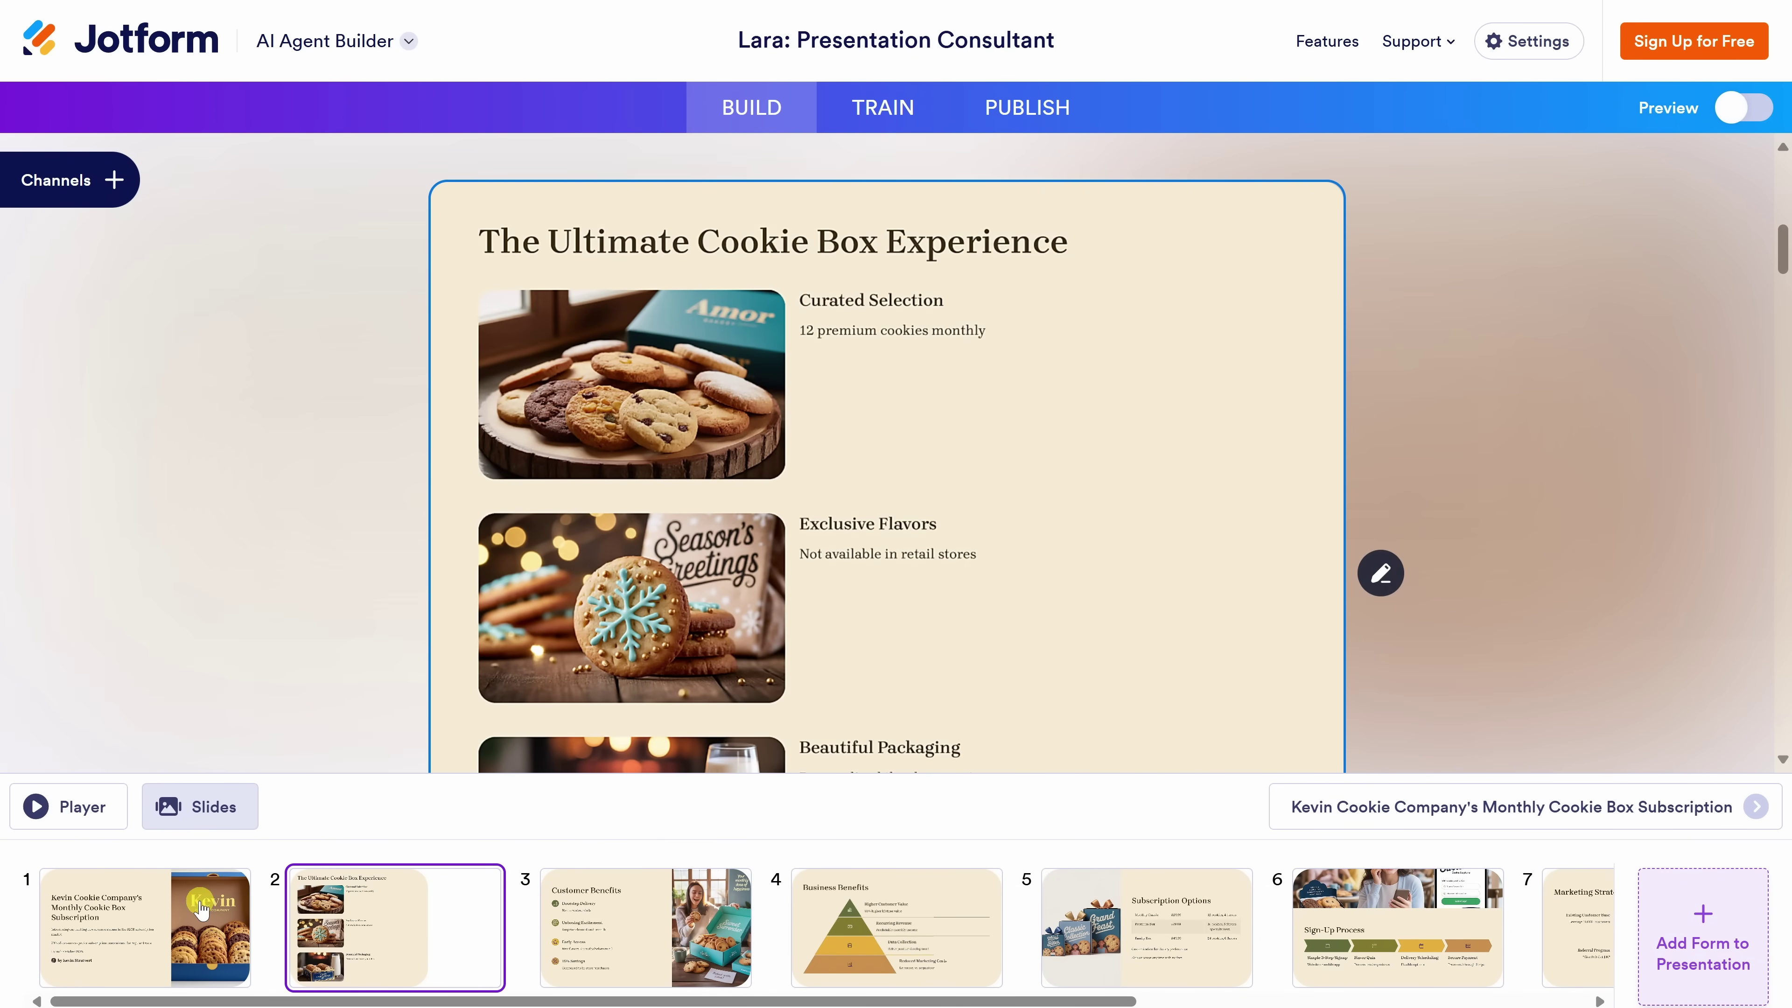
click(80, 937)
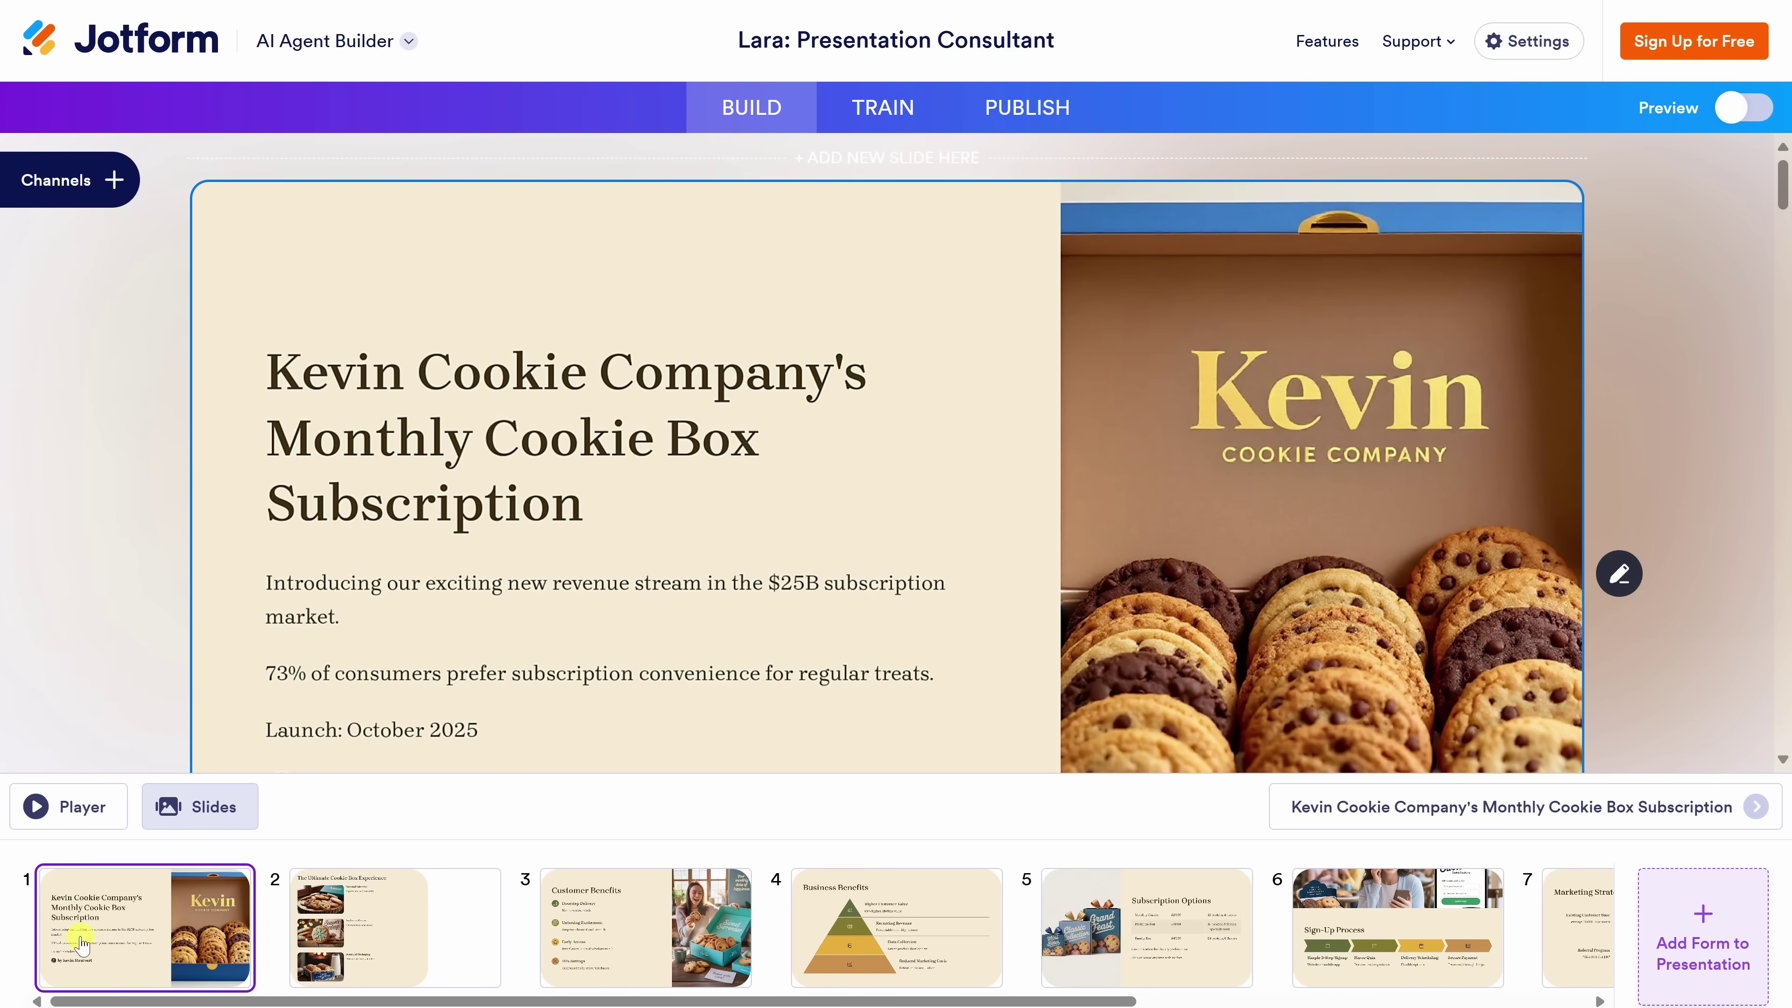
click(1623, 575)
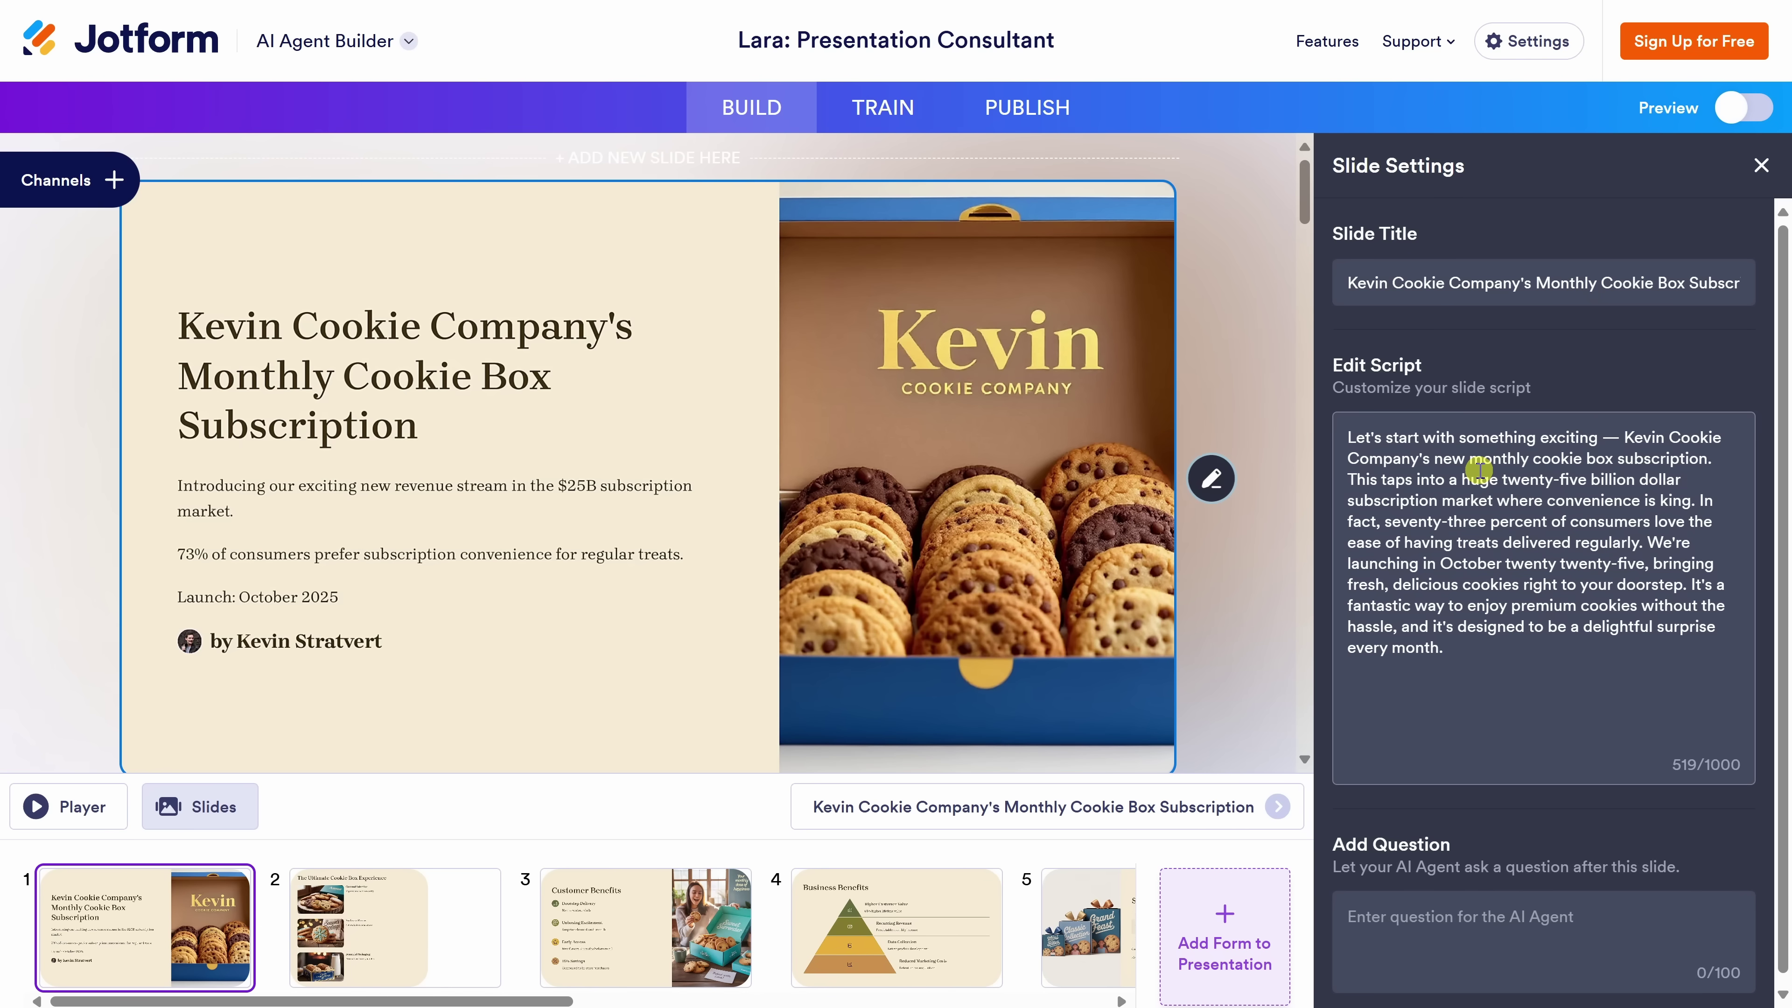
scroll(1479, 495, down, 1)
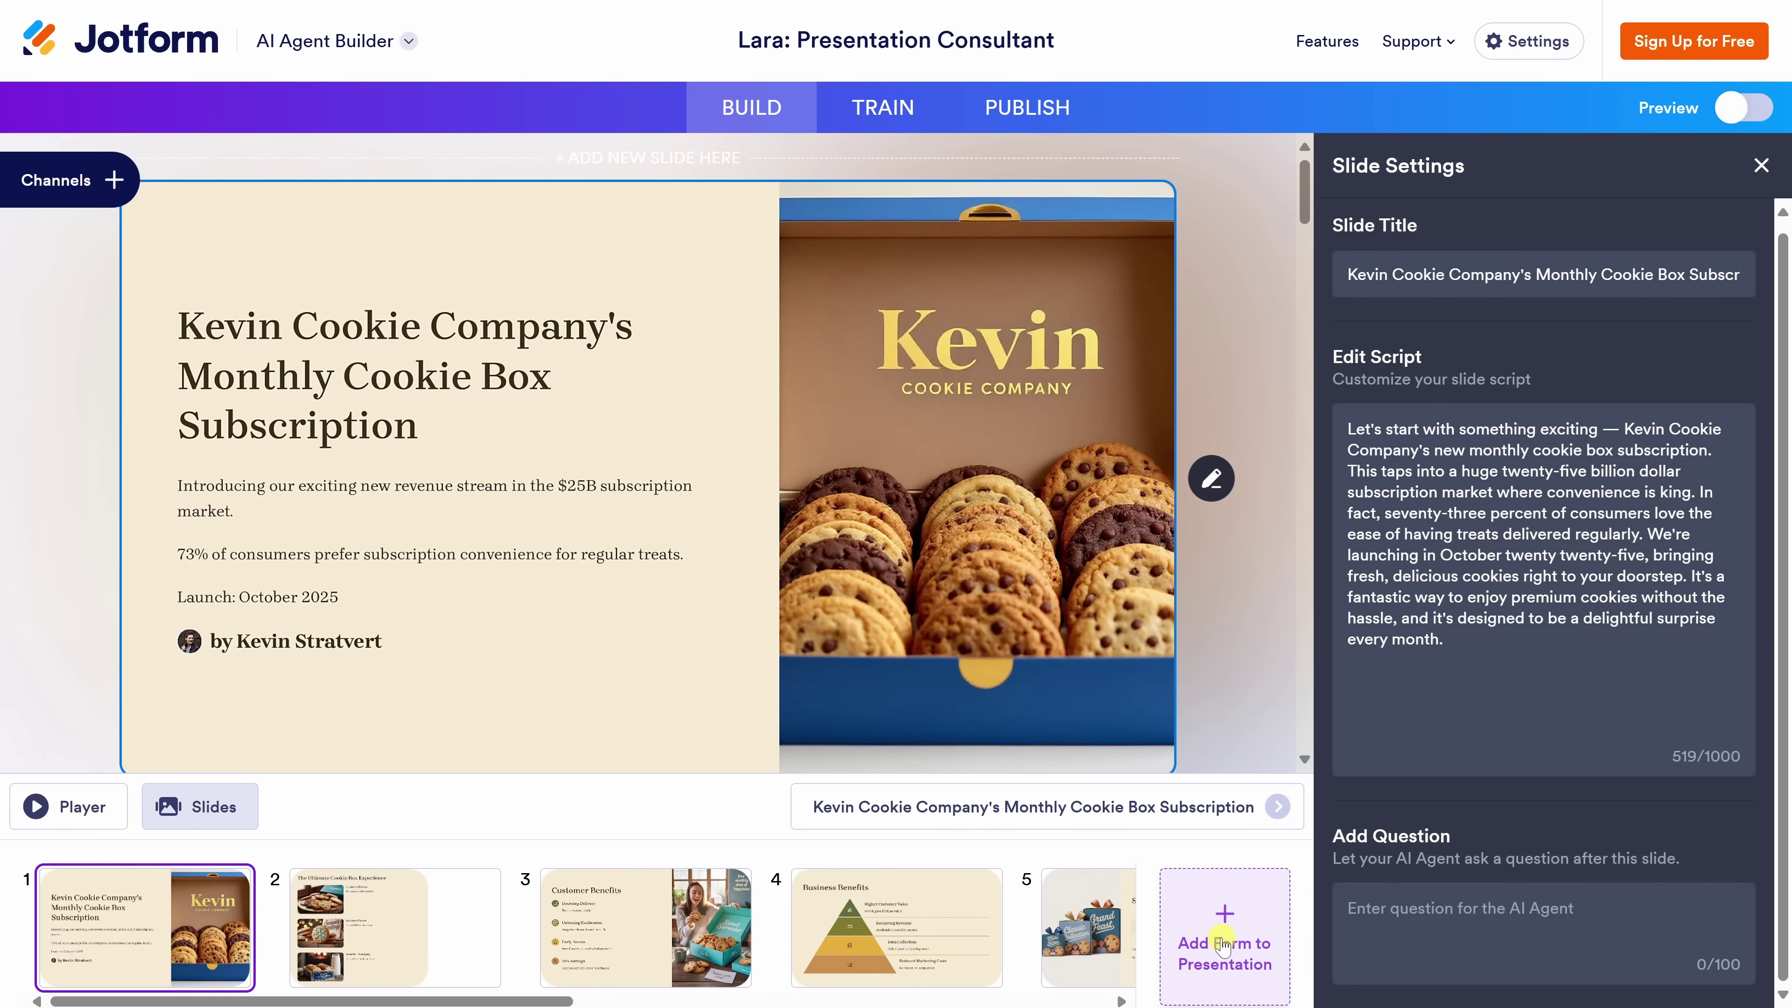
click(873, 119)
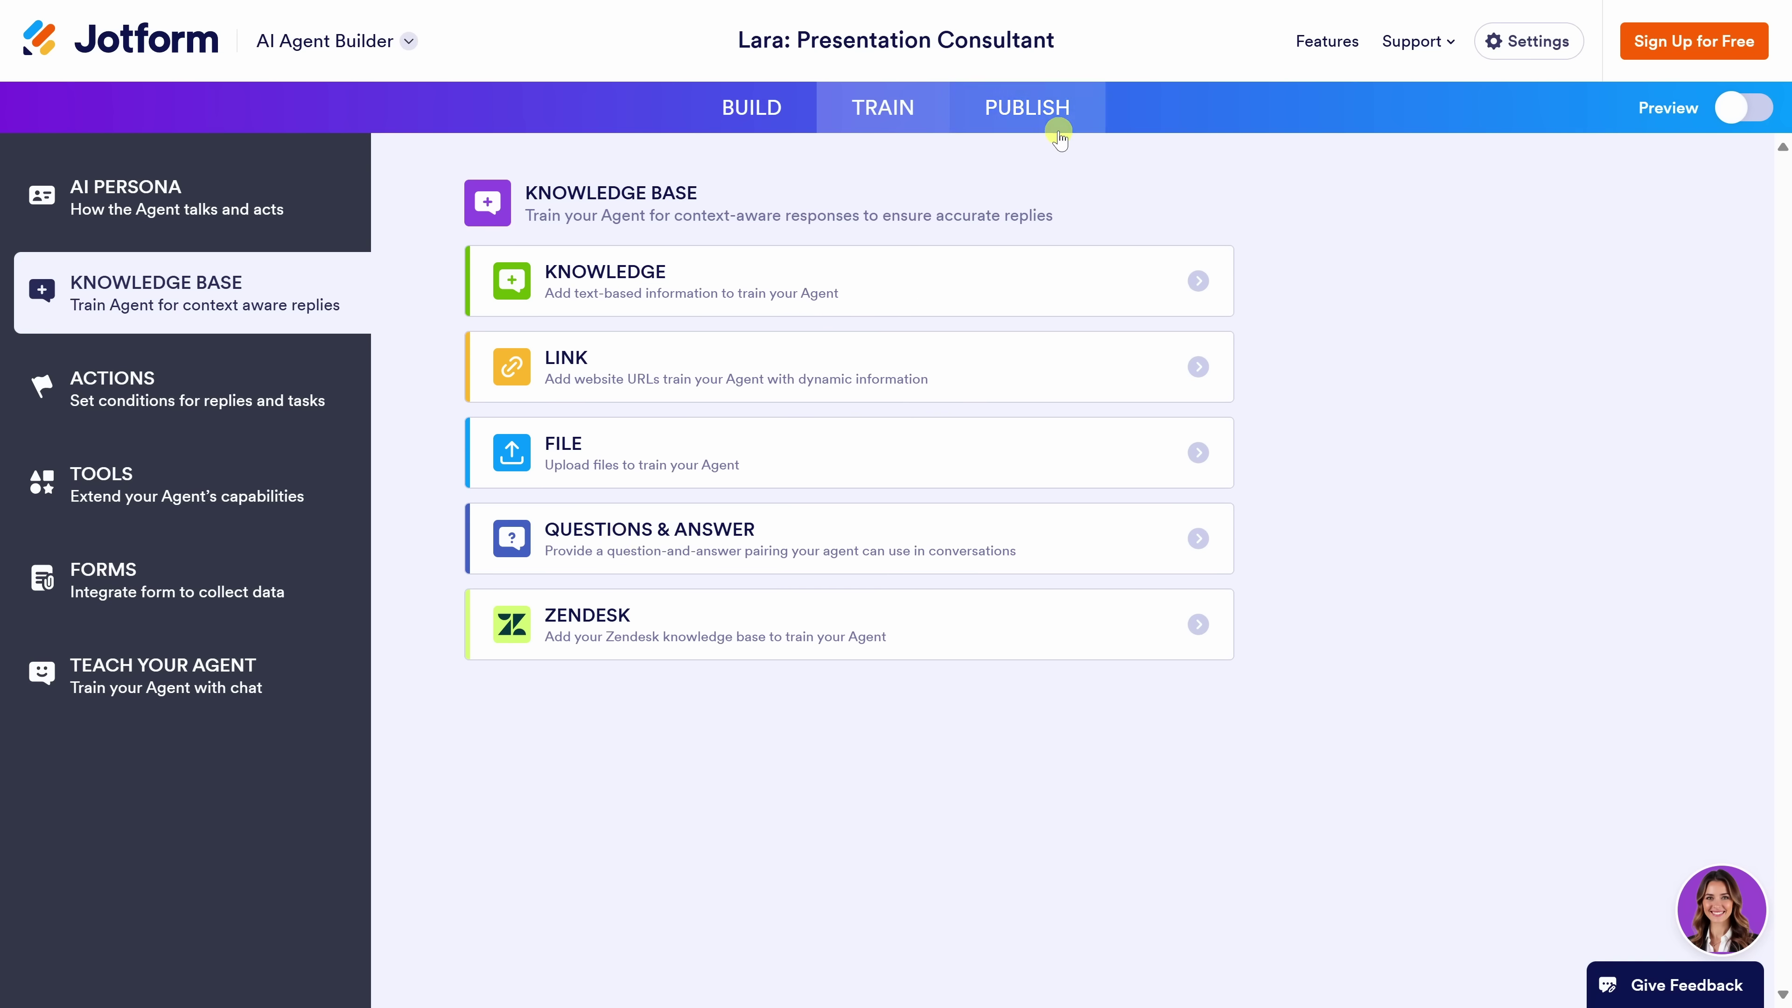
Publish the agent and view the cookie presentation's share link and website embed code
click(1056, 116)
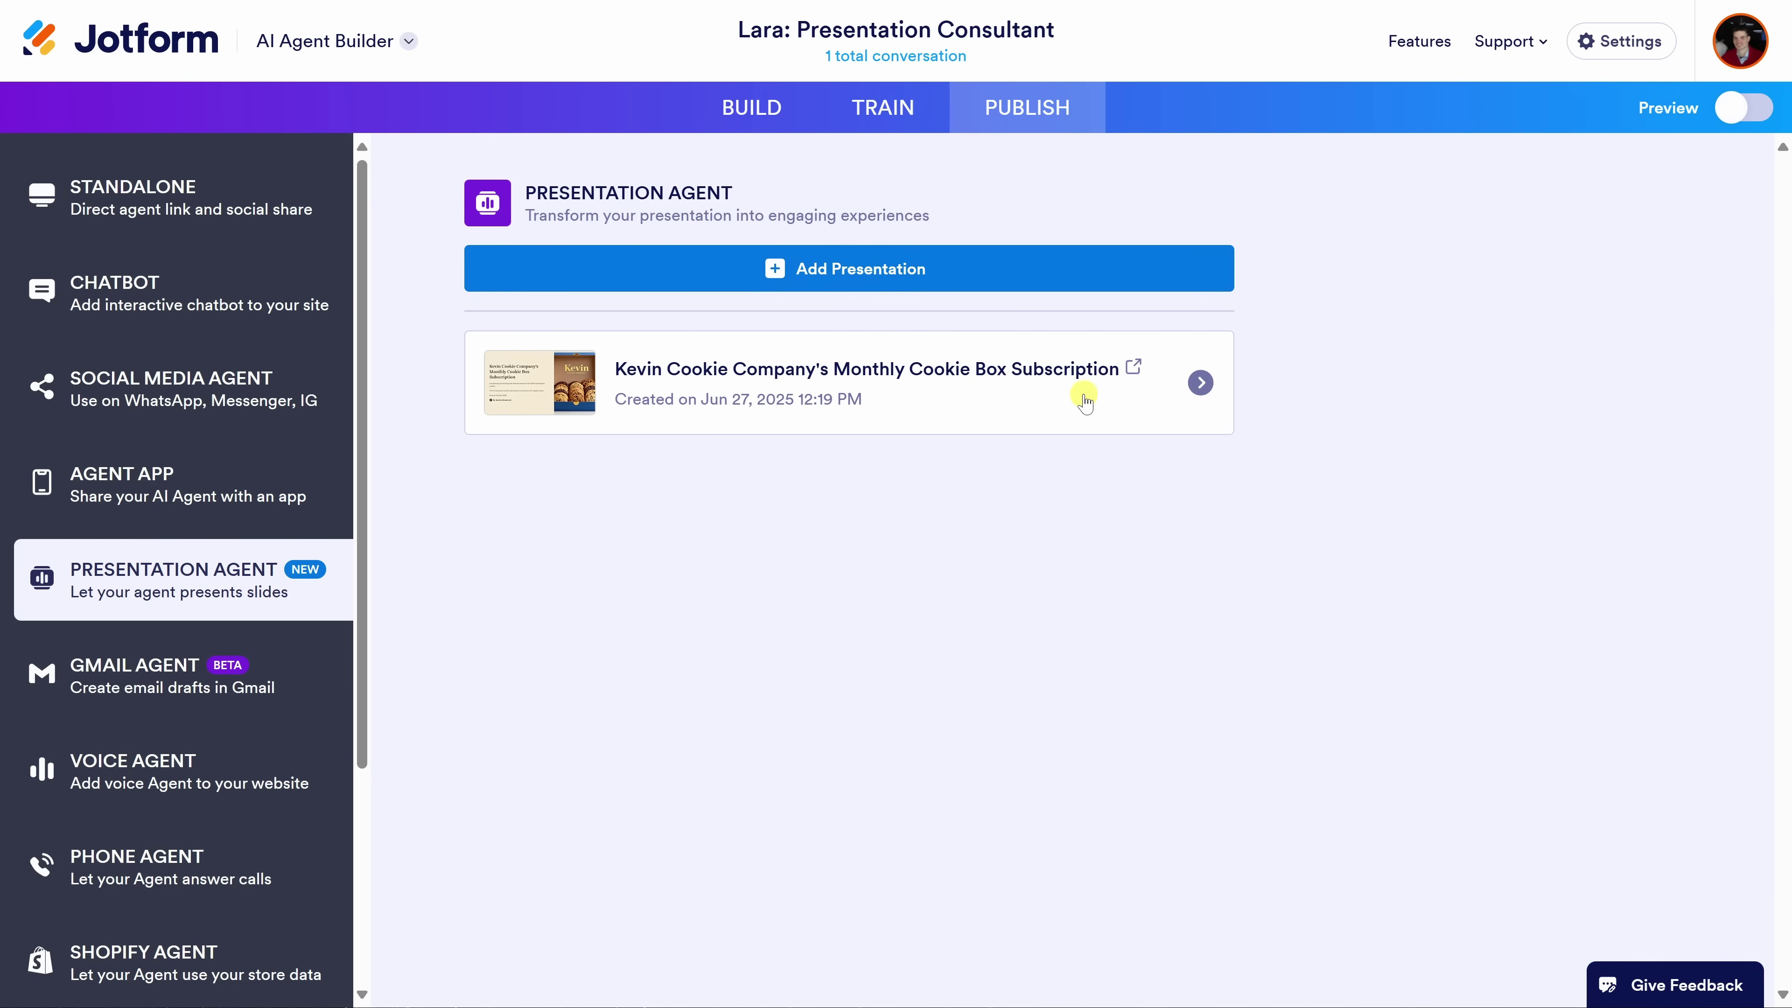
click(1201, 384)
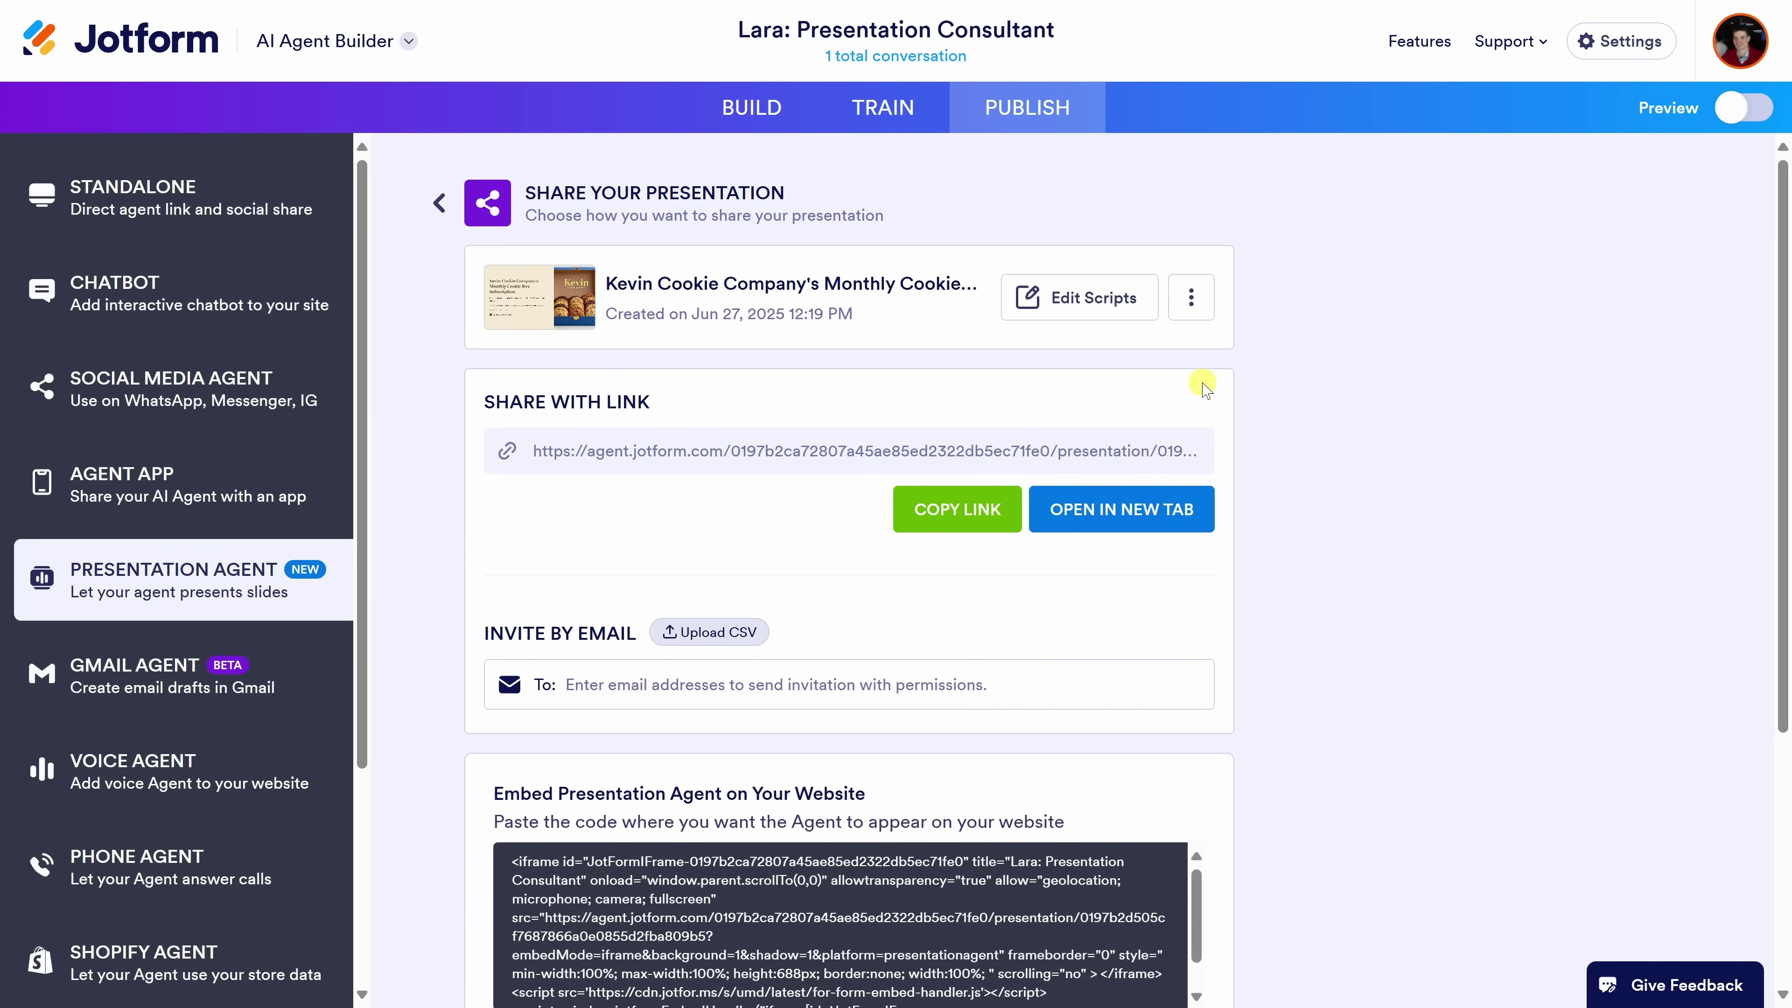
scroll(1100, 367, down, 2)
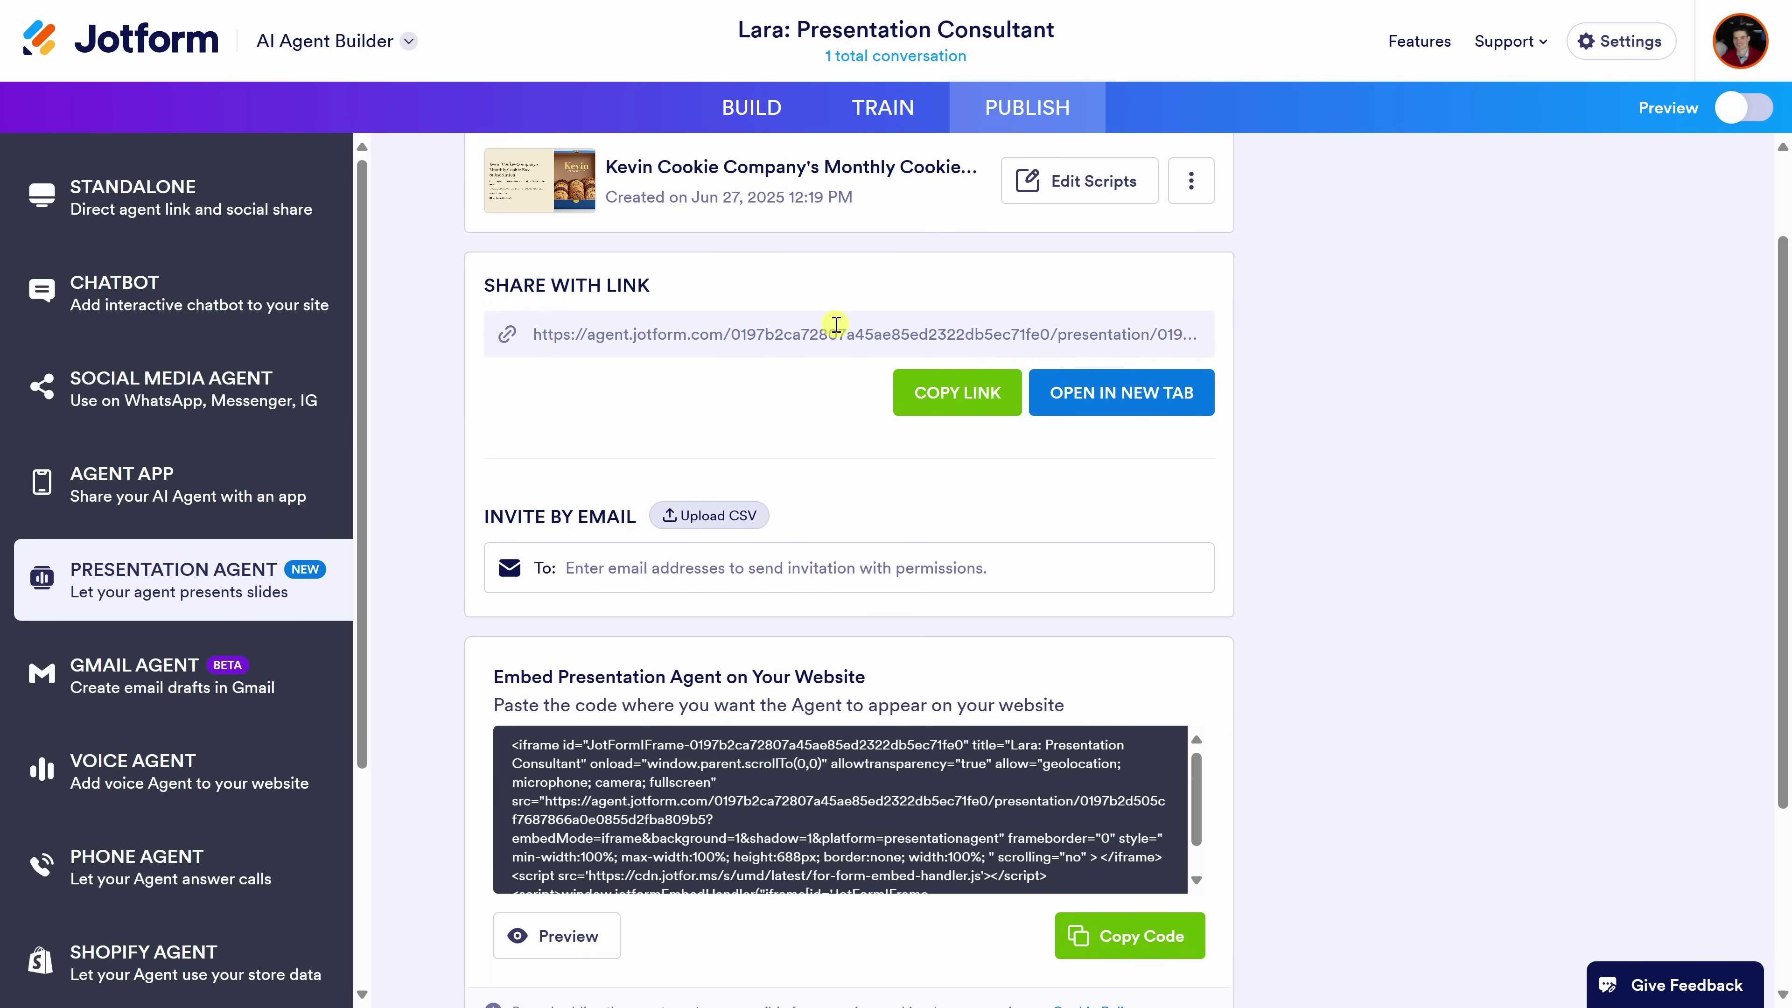
scroll(836, 325, down, 3)
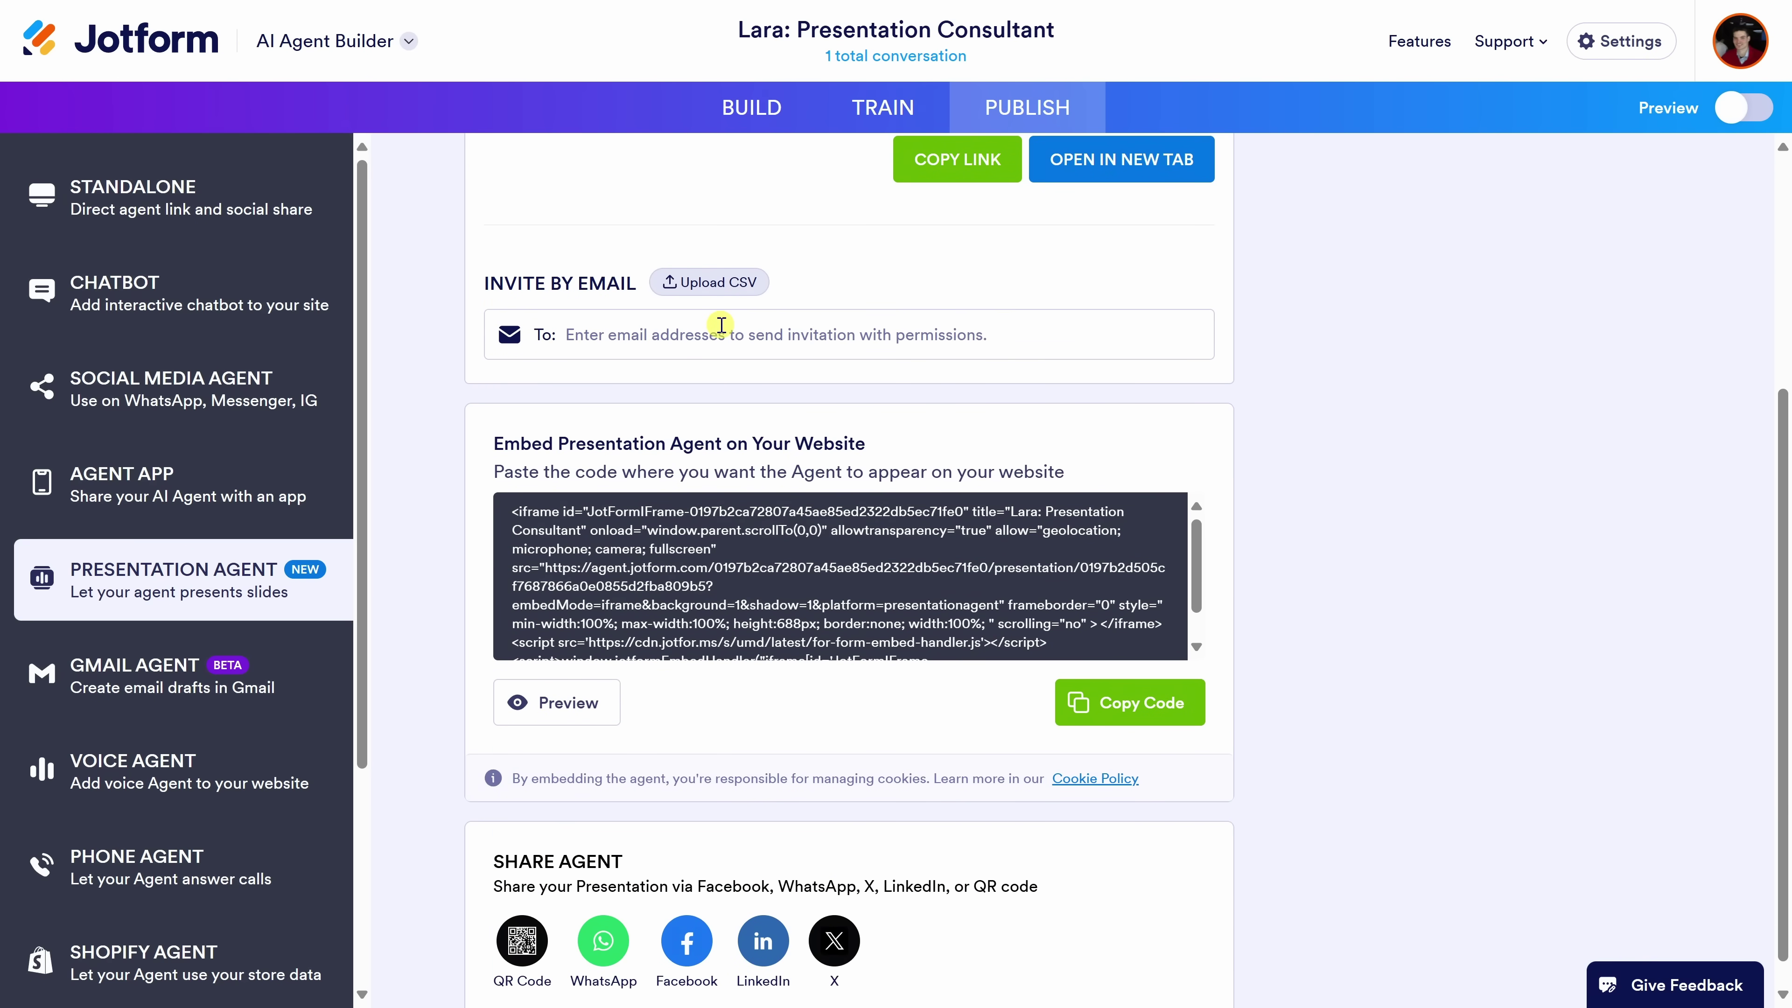
scroll(716, 328, down, 1)
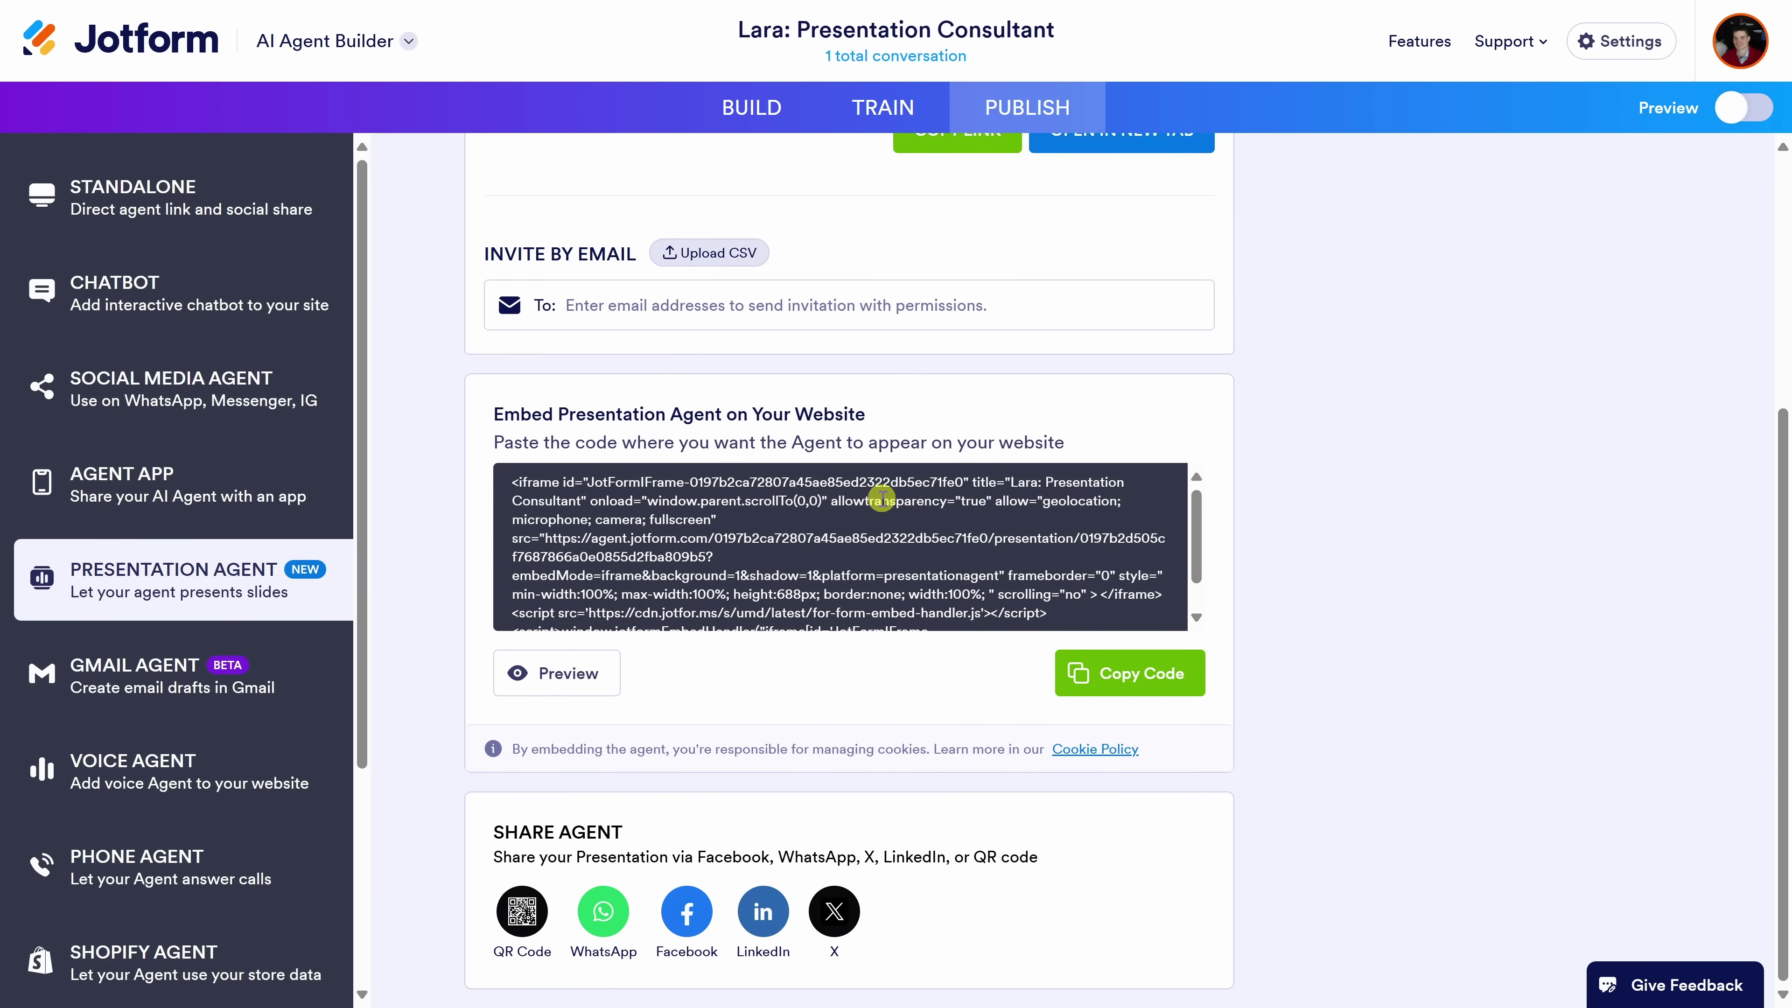